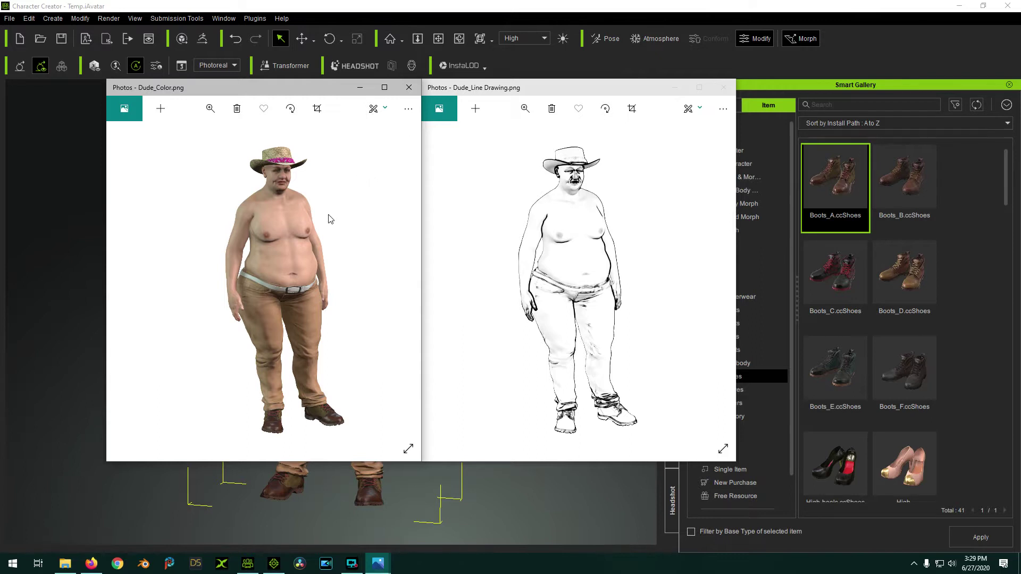
# Step: Minimize the Dude_Color.png and Dude_Line Drawing.png example windows to reveal the cowboy character
pyautogui.click(359, 89)
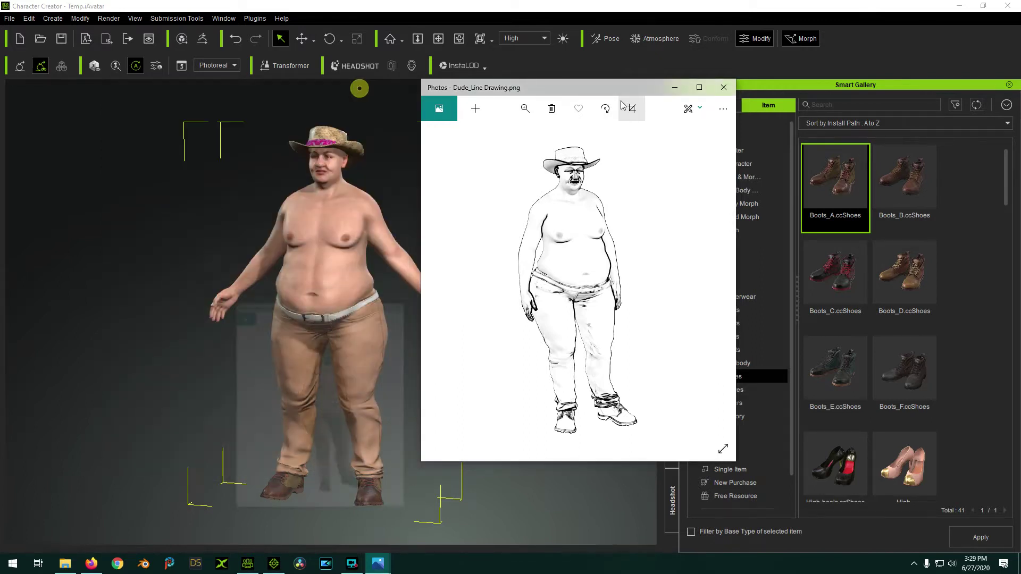
pyautogui.click(674, 89)
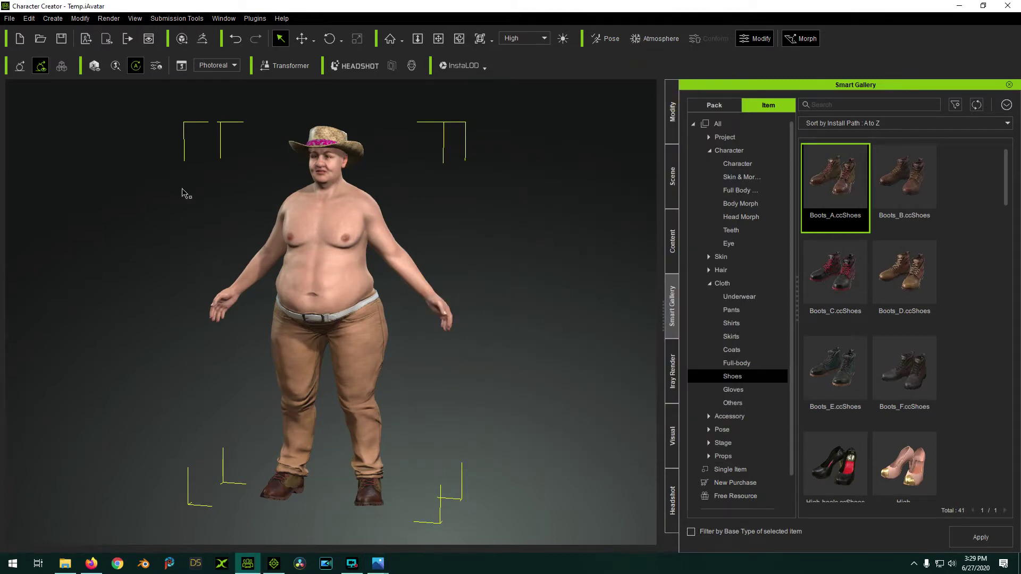
# Step: Send the cowboy character to iClone 7, switch to iClone and zoom in on it
pyautogui.click(106, 41)
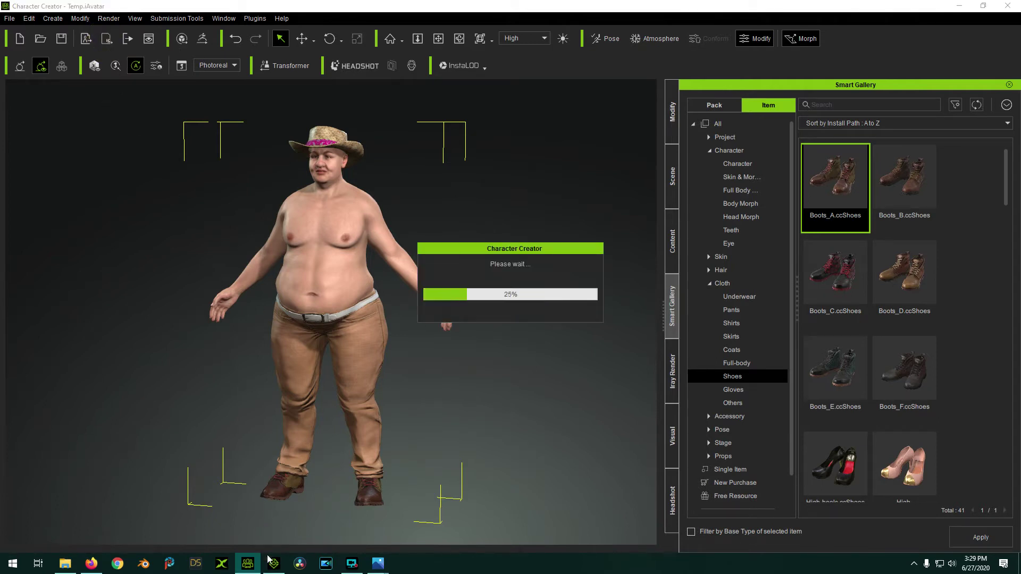
pyautogui.moveTo(274, 563)
pyautogui.click(308, 519)
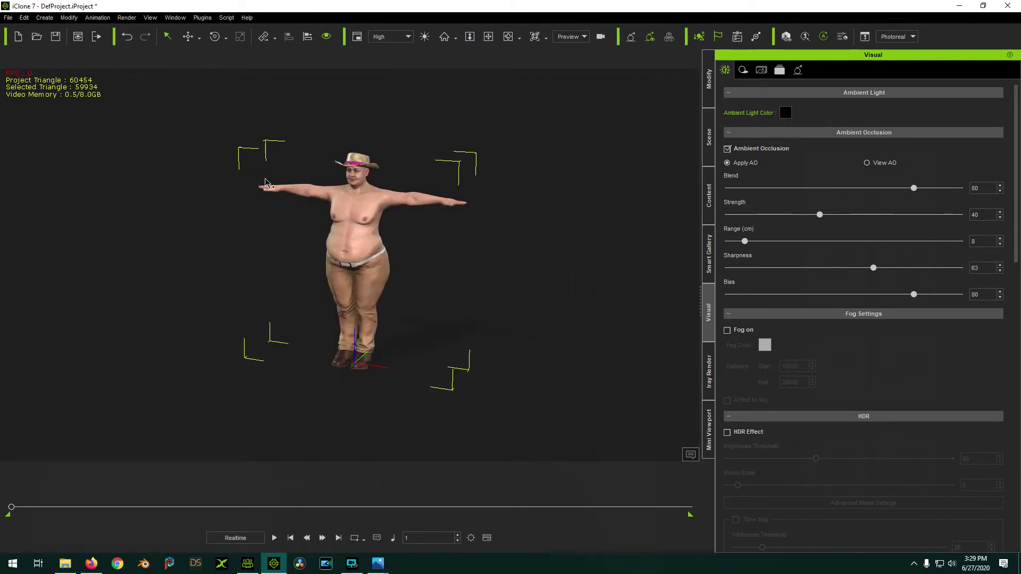
pyautogui.scroll(5, 370, 203)
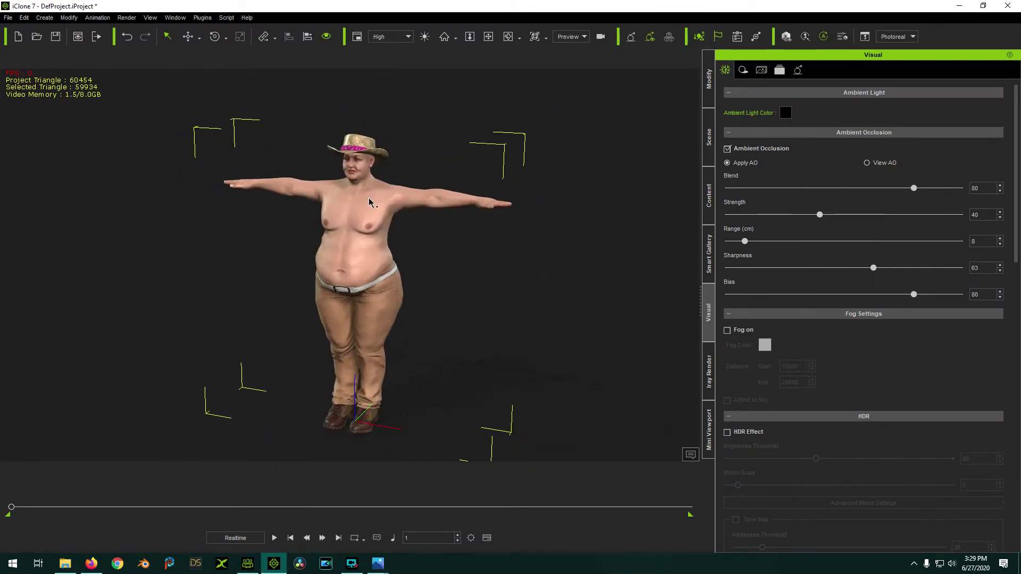
pyautogui.scroll(1, 370, 202)
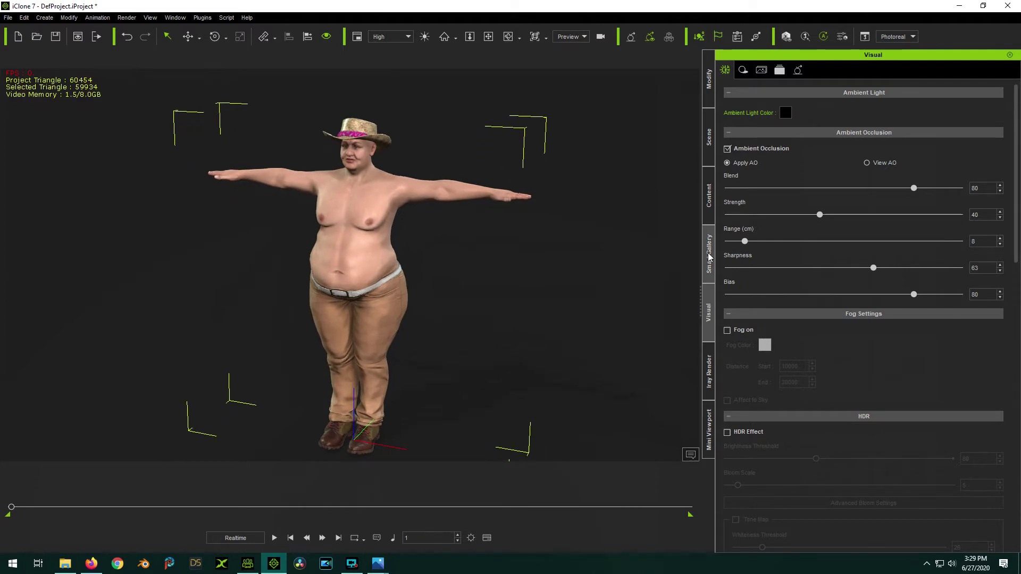
pyautogui.click(709, 256)
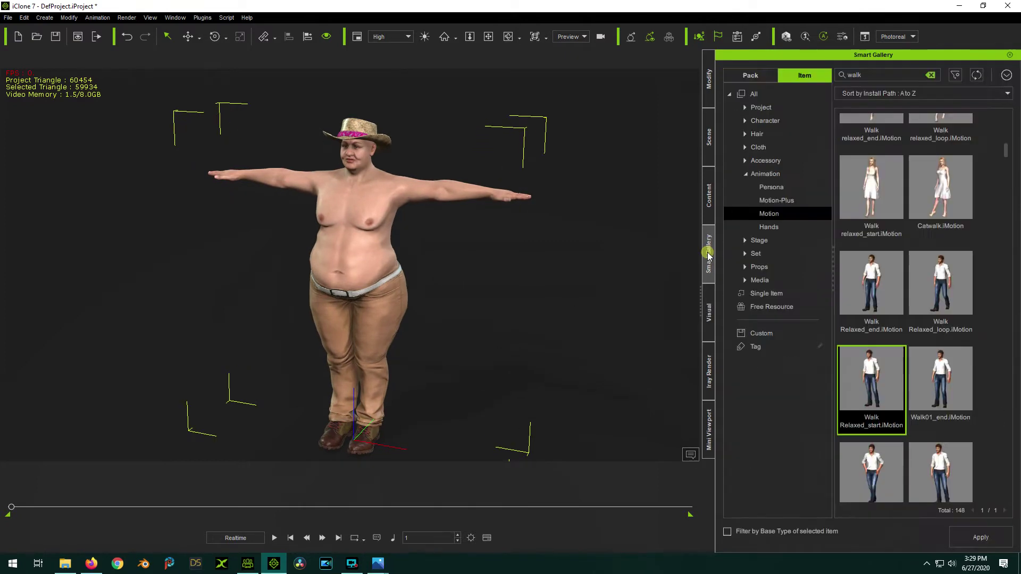
# Step: Apply Walk Relaxed_start.iMotion to the character and frame it front-on
pyautogui.doubleClick(876, 370)
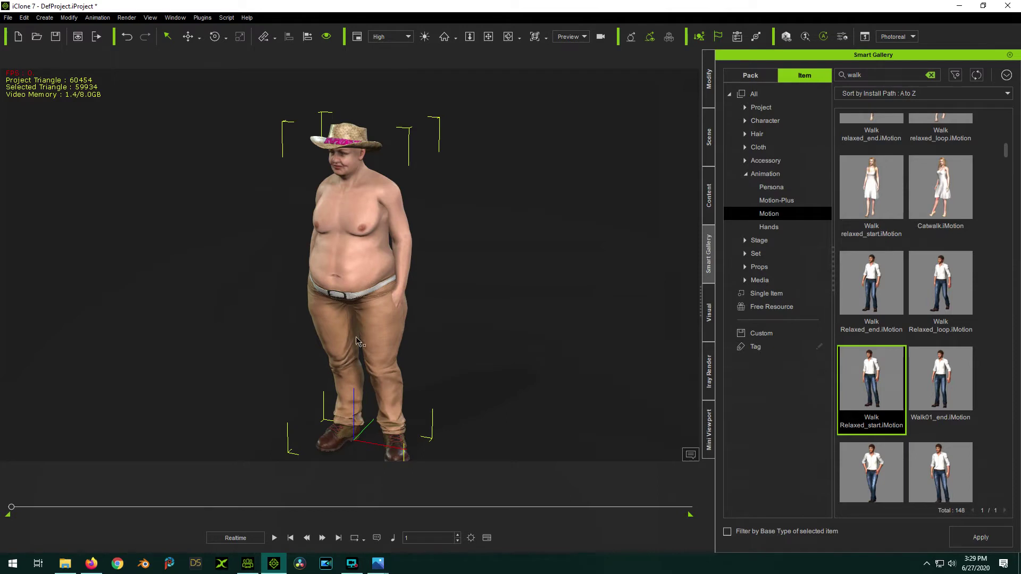
pyautogui.click(488, 36)
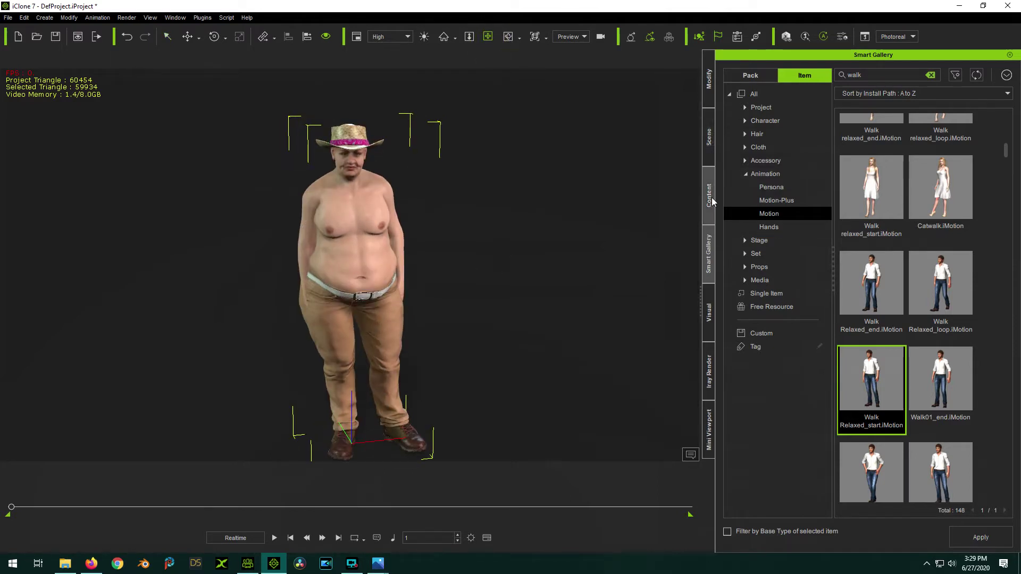
# Step: In Edit Motion Layer, pull the right hand in beside the hip
pyautogui.click(709, 81)
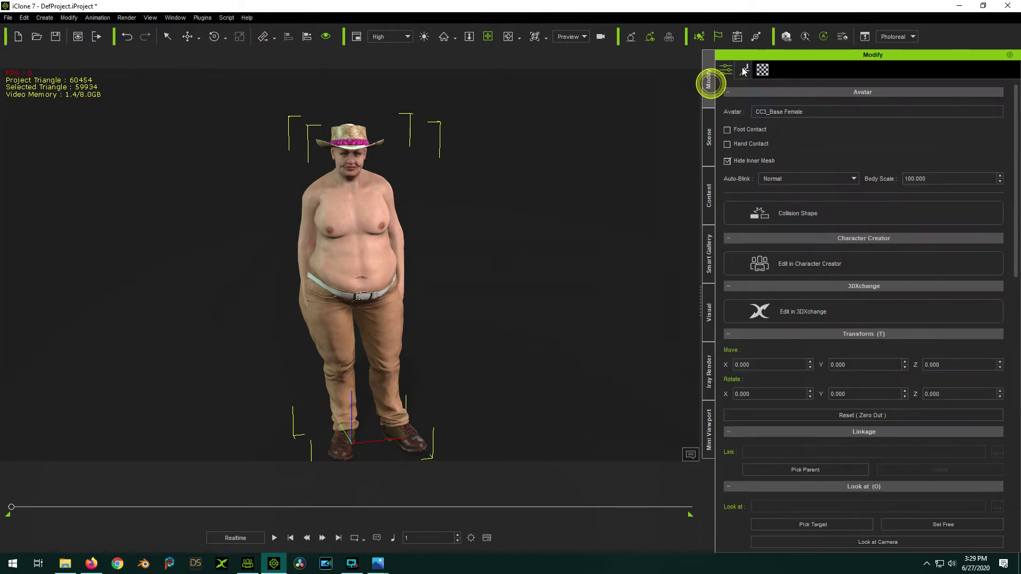
pyautogui.click(744, 72)
pyautogui.click(795, 187)
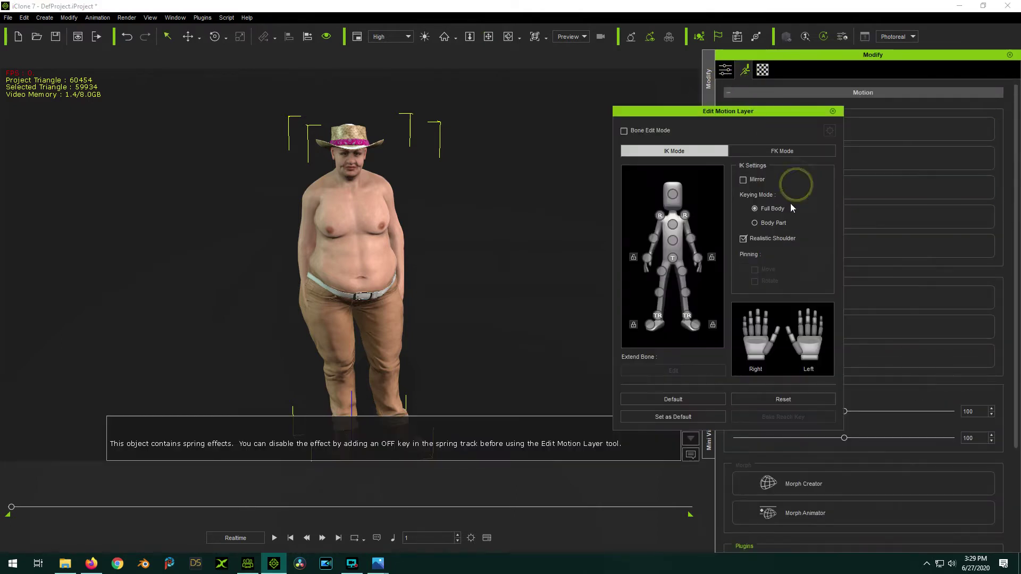
pyautogui.click(647, 258)
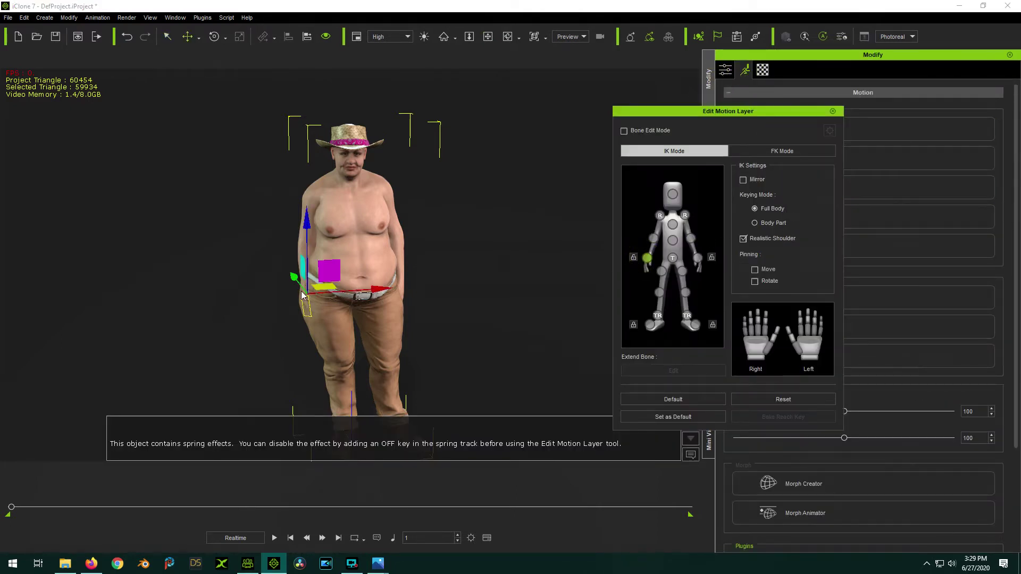
pyautogui.press('e')
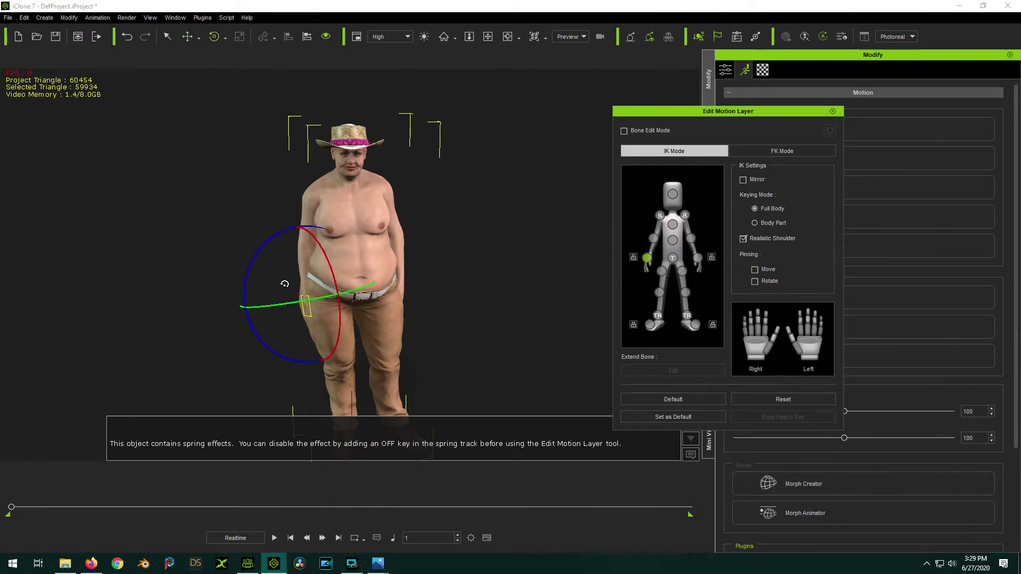
pyautogui.press('w')
pyautogui.click(299, 293)
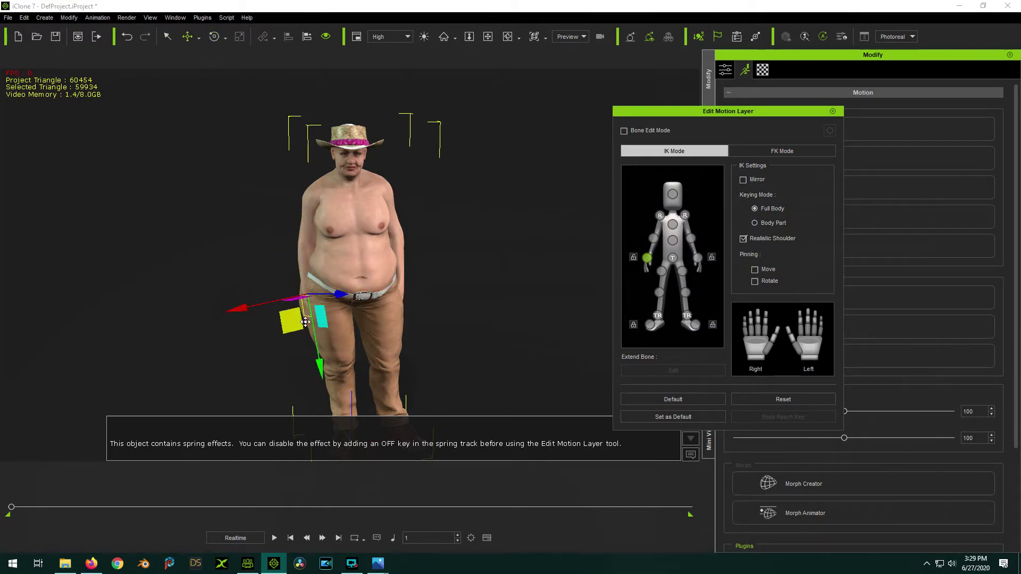
pyautogui.moveTo(287, 320); pyautogui.dragTo(261, 309)
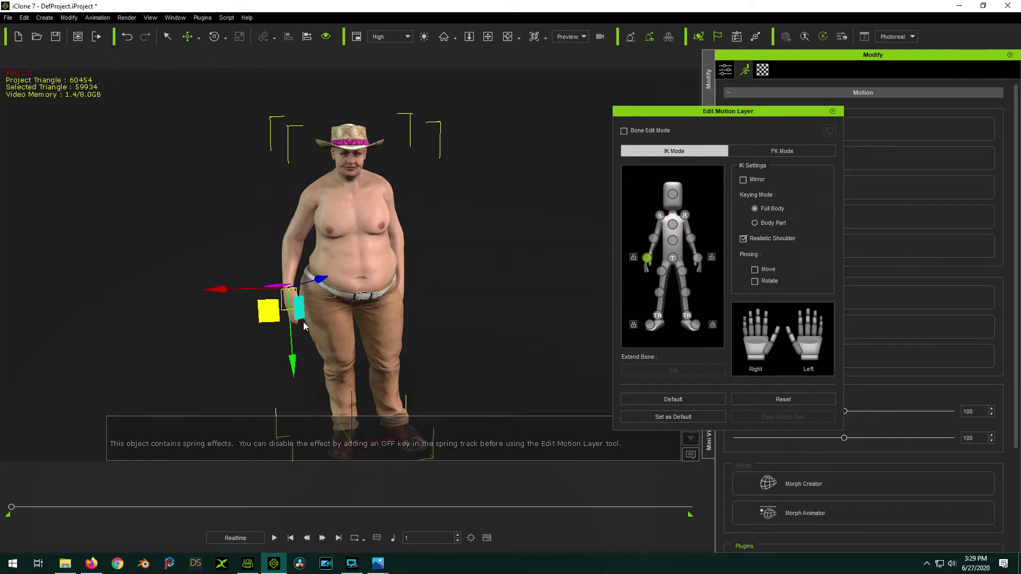
# Step: Move the left hand down beside the thigh and finish motion layer editing
pyautogui.click(697, 259)
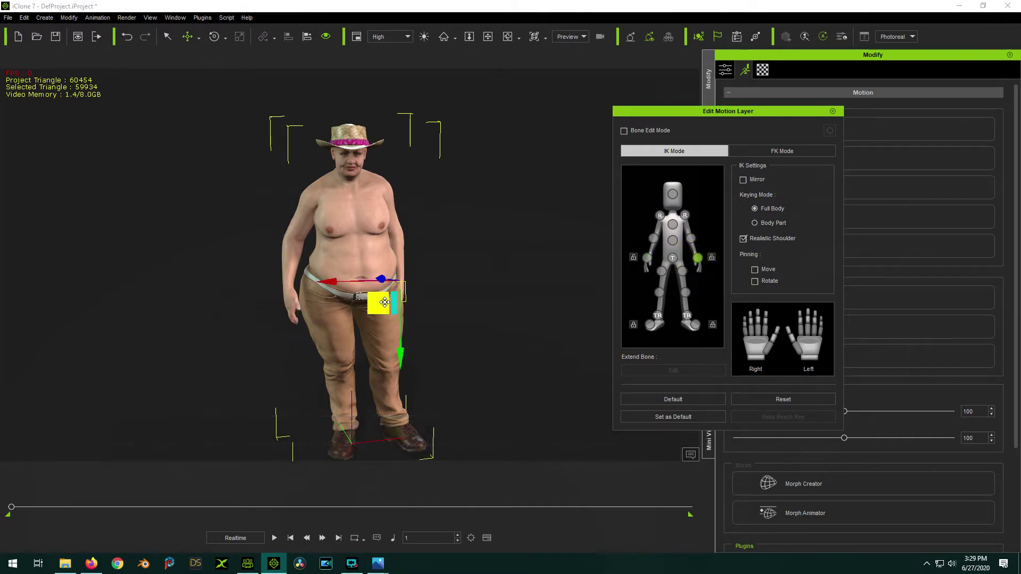
pyautogui.moveTo(380, 302); pyautogui.dragTo(396, 306)
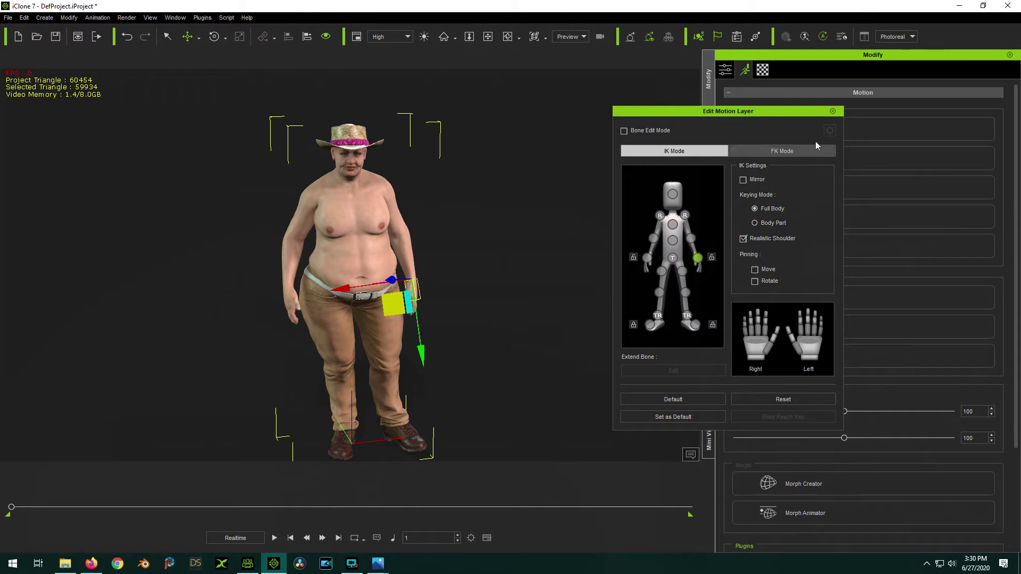
pyautogui.click(832, 112)
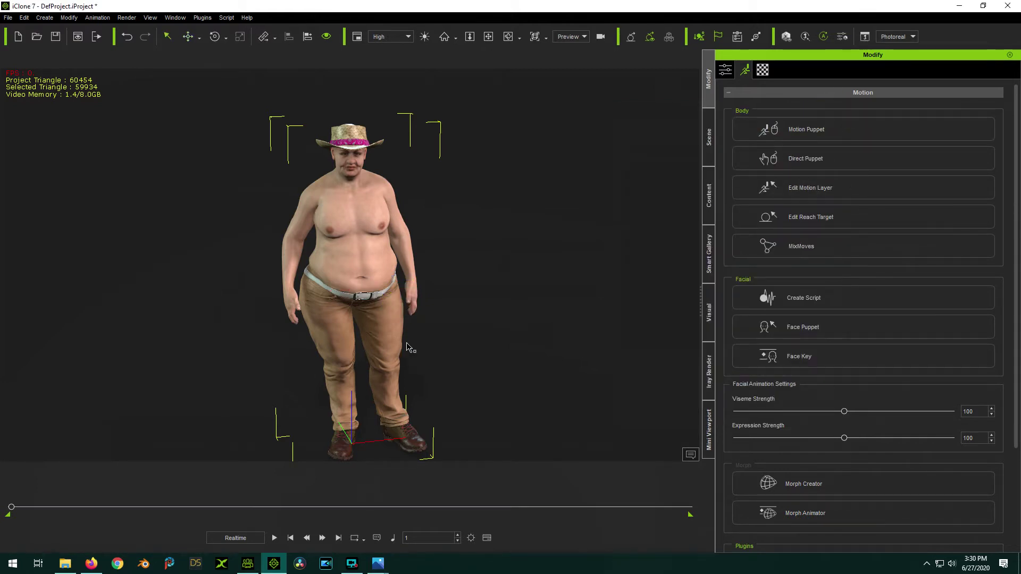
# Step: Pan the character left of centre and bring up the scene's Visual settings panel
pyautogui.click(488, 36)
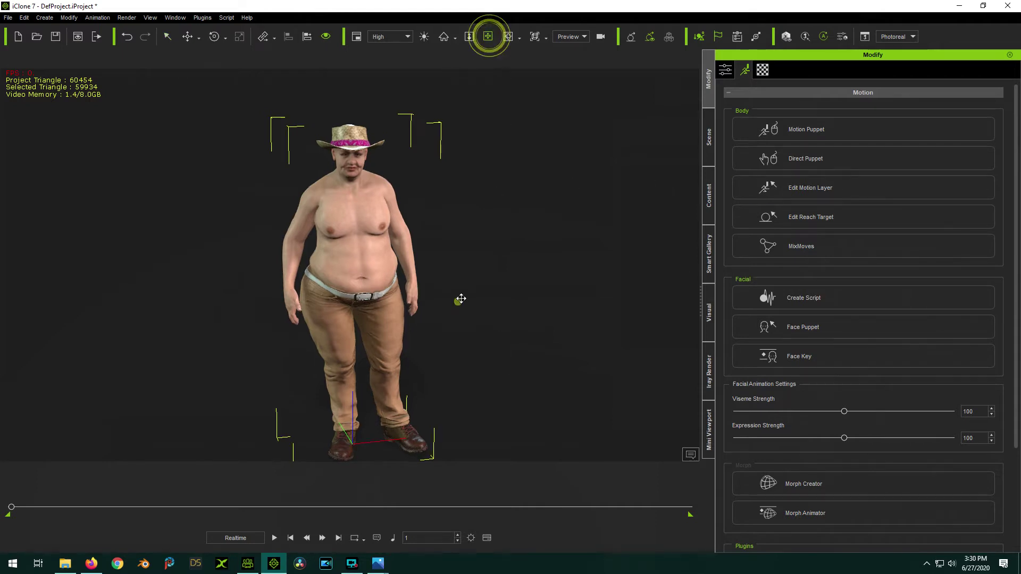
pyautogui.moveTo(457, 298); pyautogui.dragTo(441, 285)
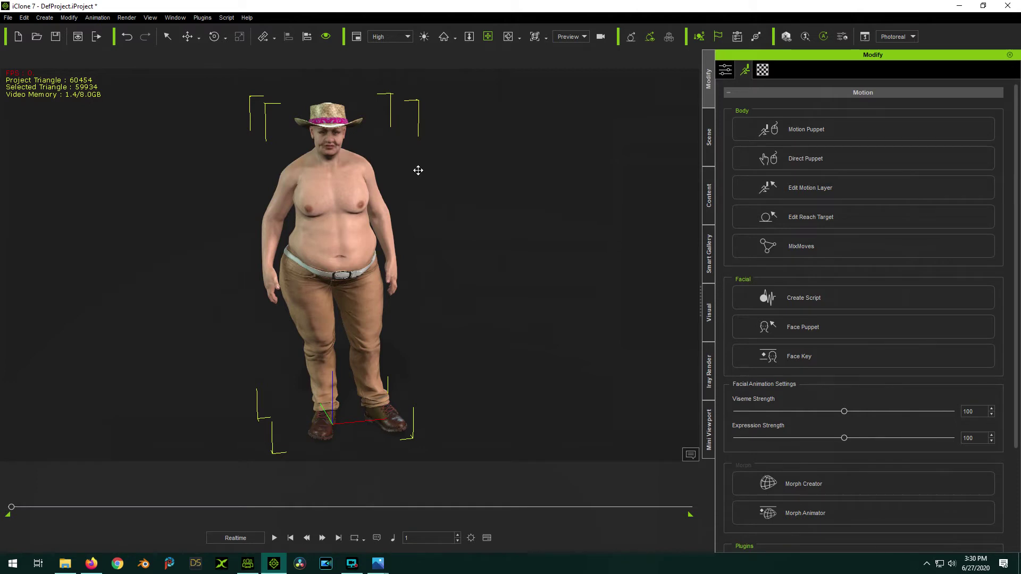
pyautogui.click(712, 312)
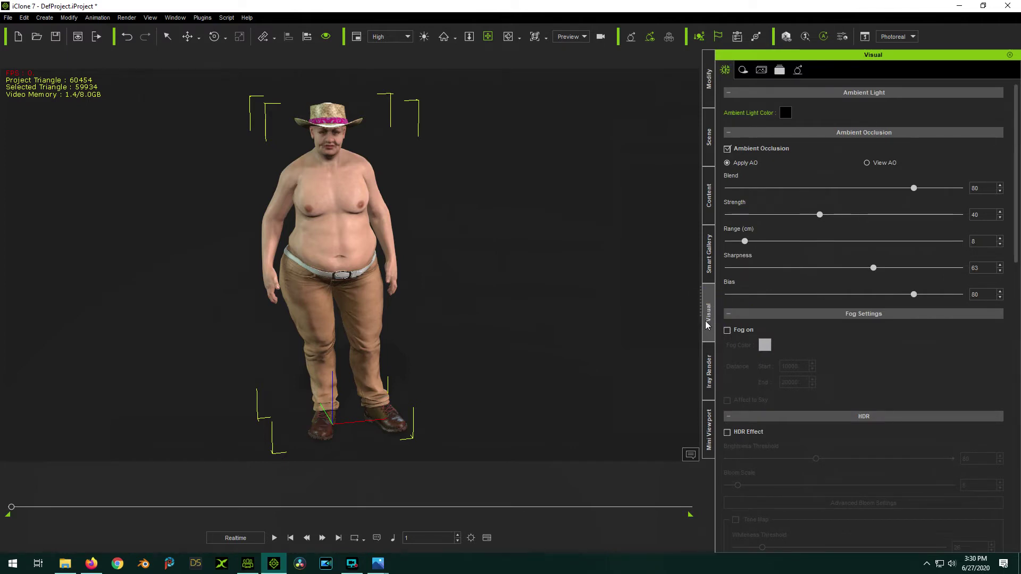
pyautogui.click(177, 19)
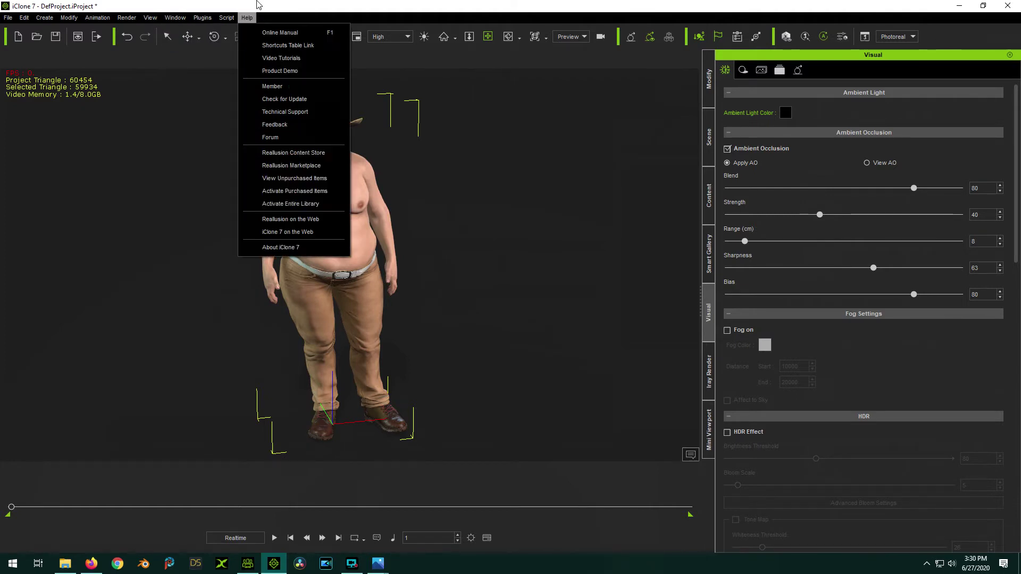
pyautogui.click(258, 18)
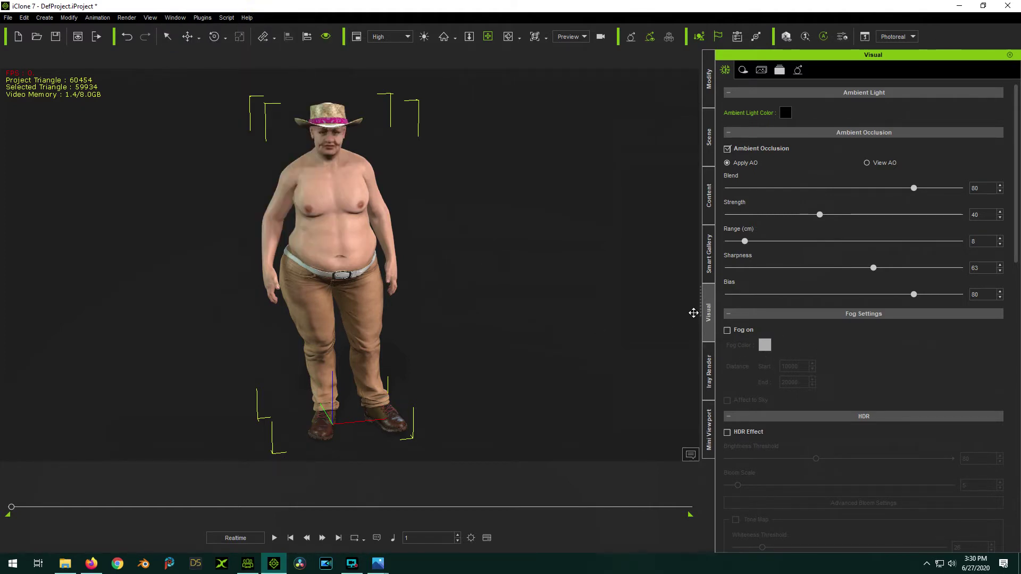
pyautogui.scroll(-6, 788, 273)
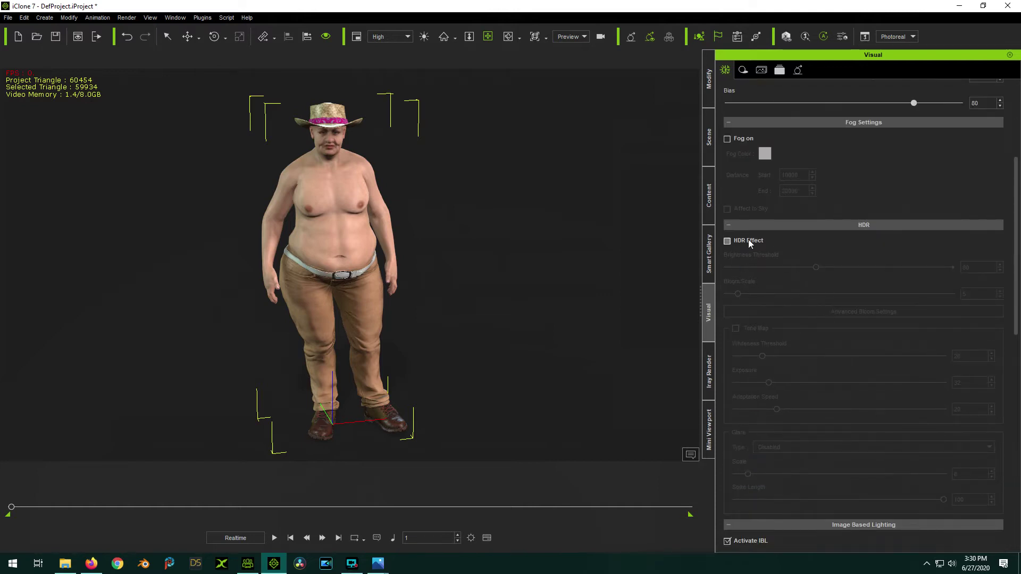
pyautogui.scroll(6, 850, 281)
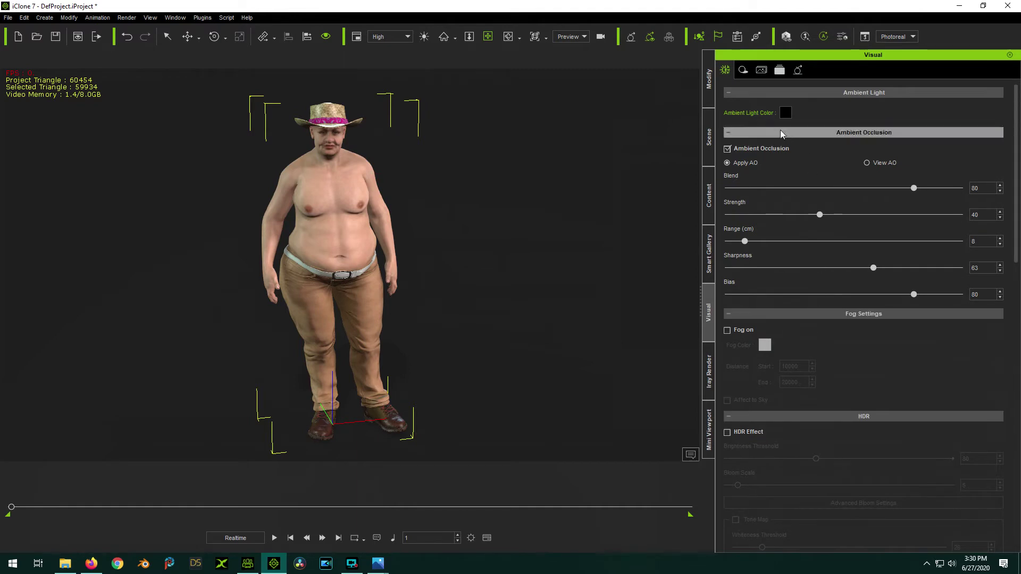
# Step: Select Color_Adjust under Post Effect and drag brightness to 20, contrast 10, gray style 20
pyautogui.click(781, 72)
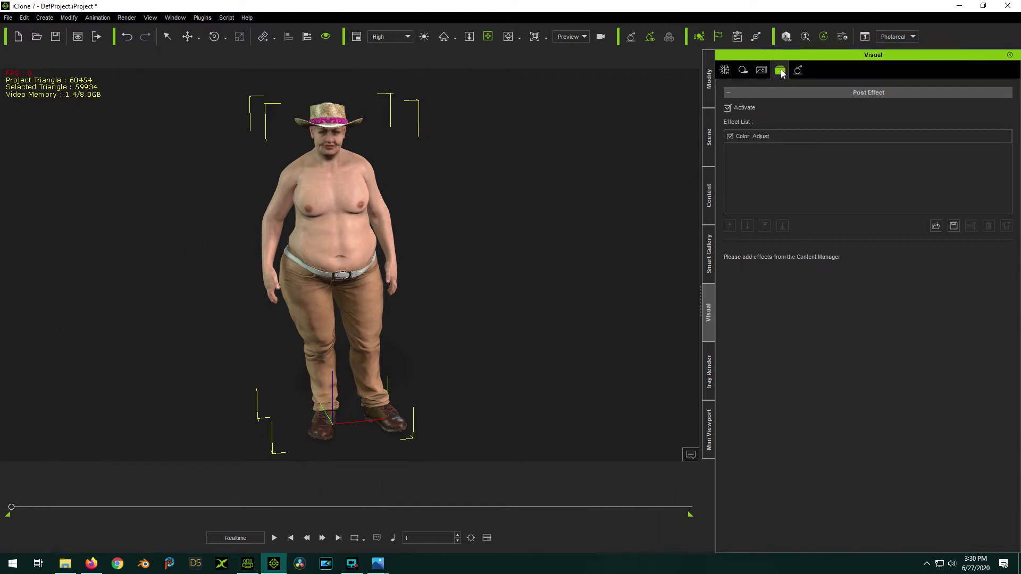
pyautogui.click(791, 136)
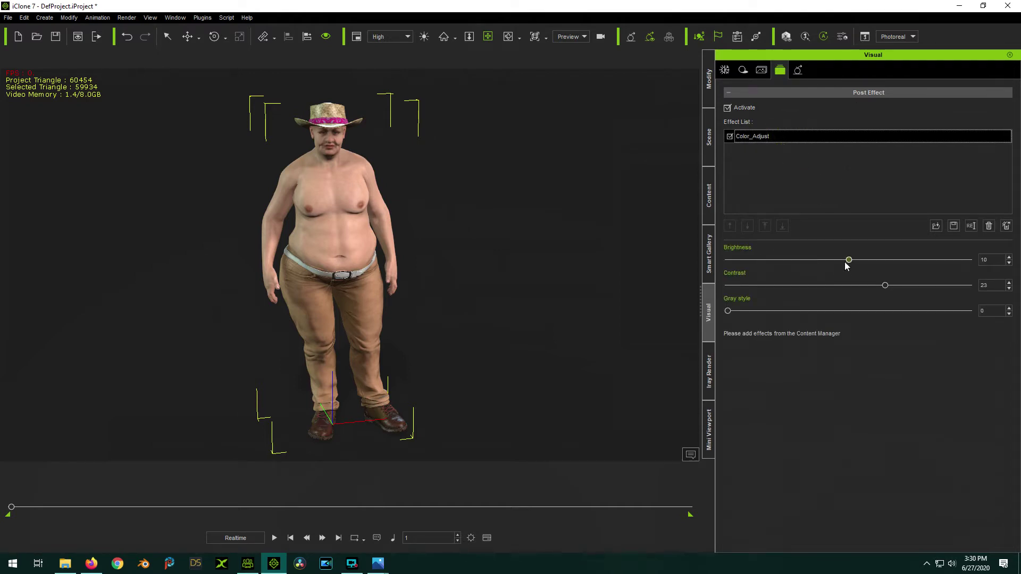
pyautogui.moveTo(849, 261); pyautogui.dragTo(969, 260)
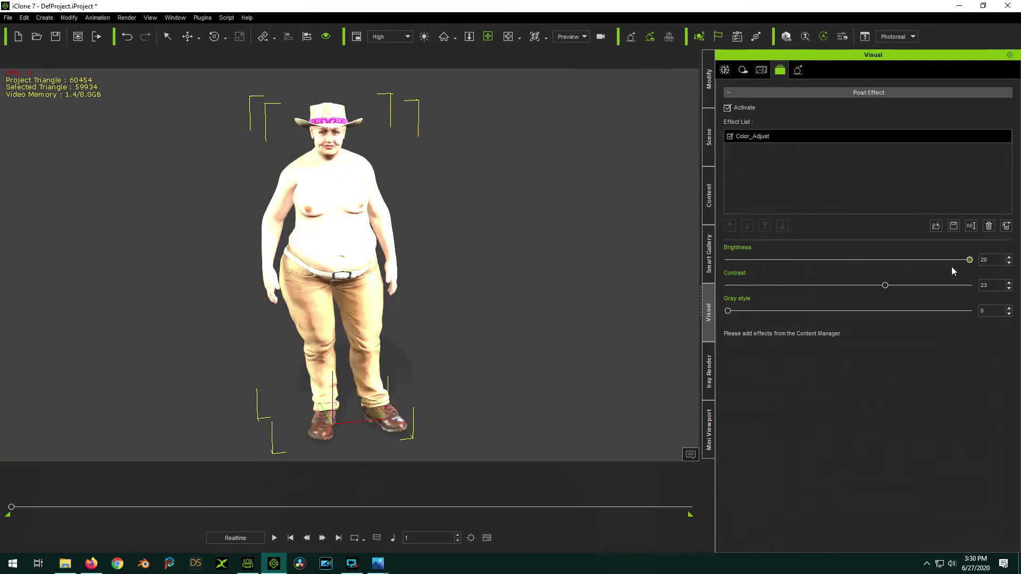
pyautogui.moveTo(886, 285); pyautogui.dragTo(1002, 319)
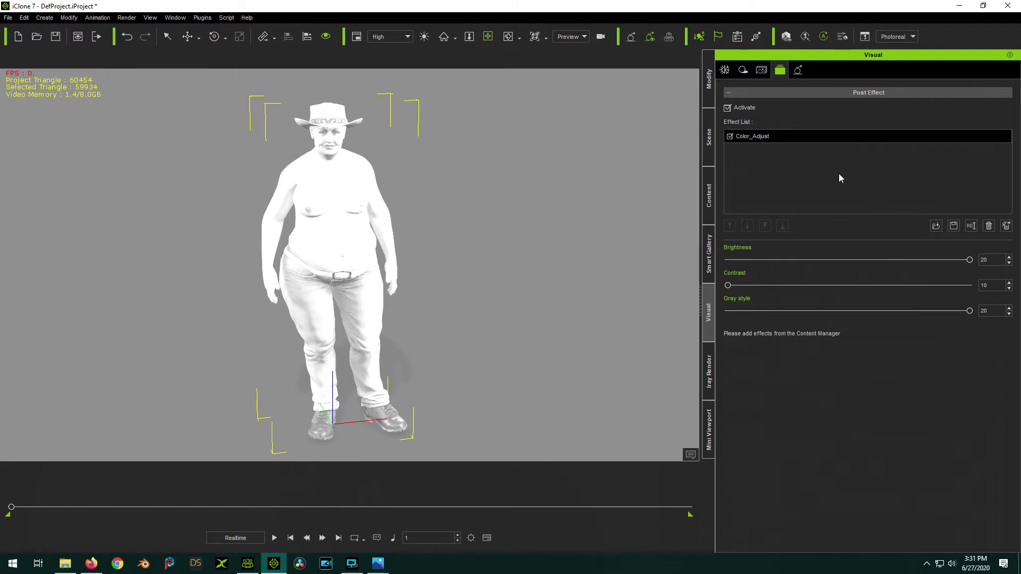
# Step: Tick Toon Shader, with edge width 2 and edge intensity 100
pyautogui.click(763, 73)
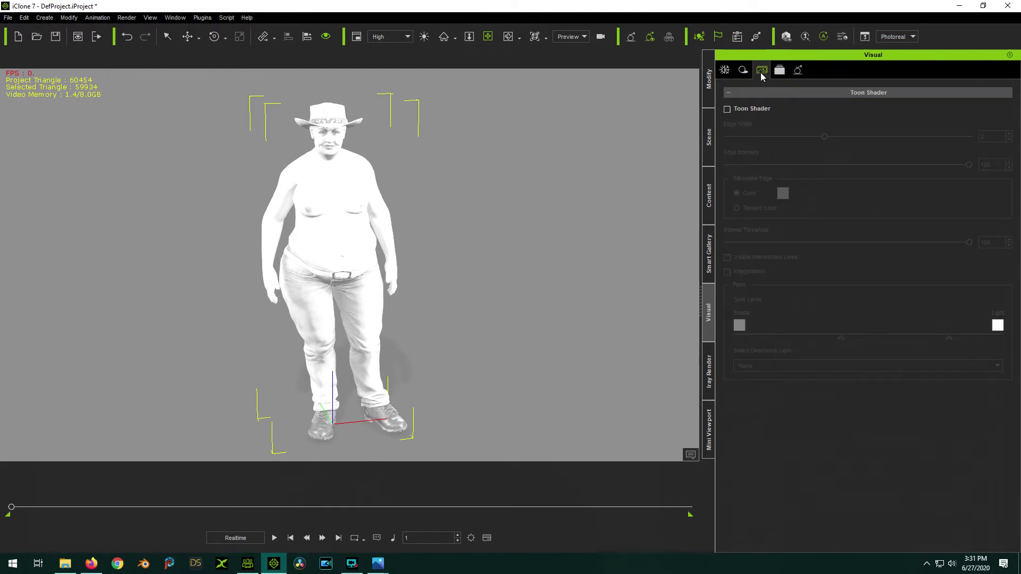
pyautogui.click(727, 110)
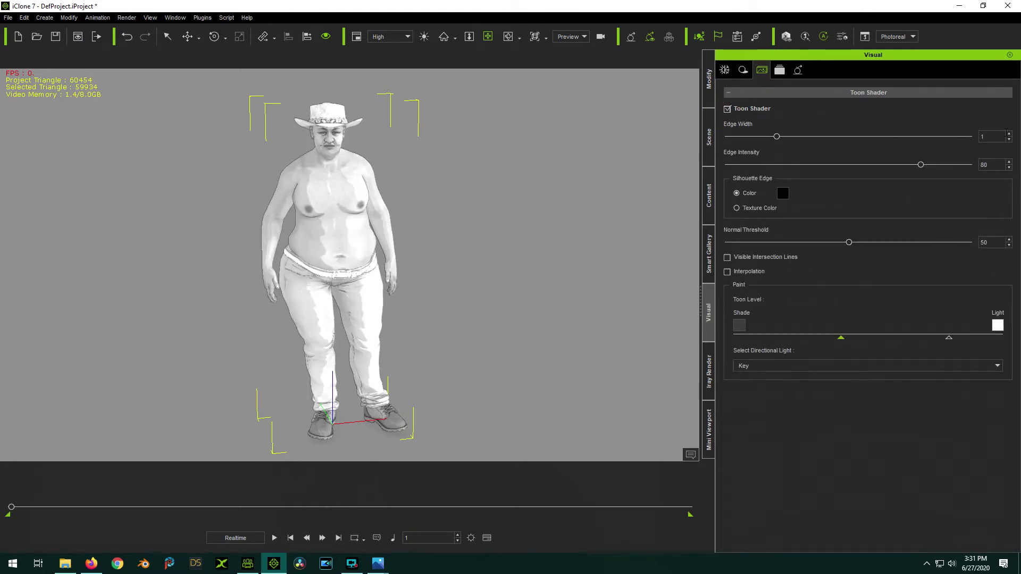
pyautogui.click(1009, 134)
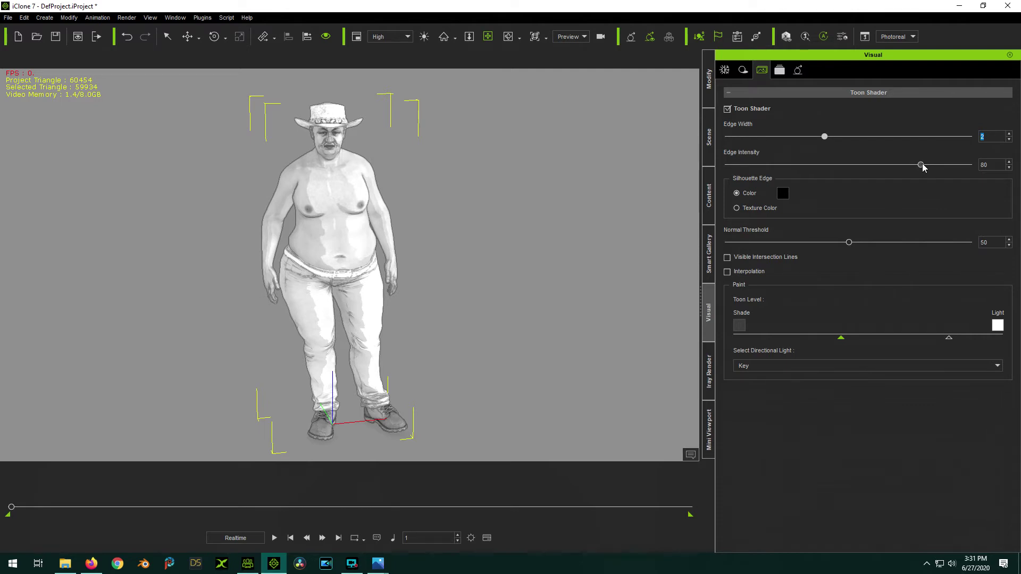
pyautogui.moveTo(923, 166); pyautogui.dragTo(1013, 168)
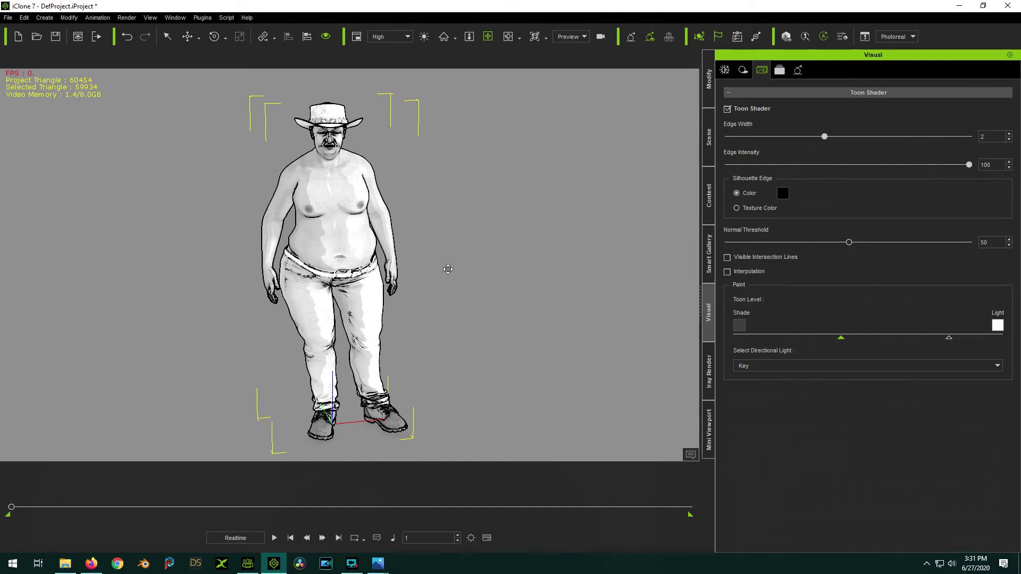
pyautogui.click(768, 367)
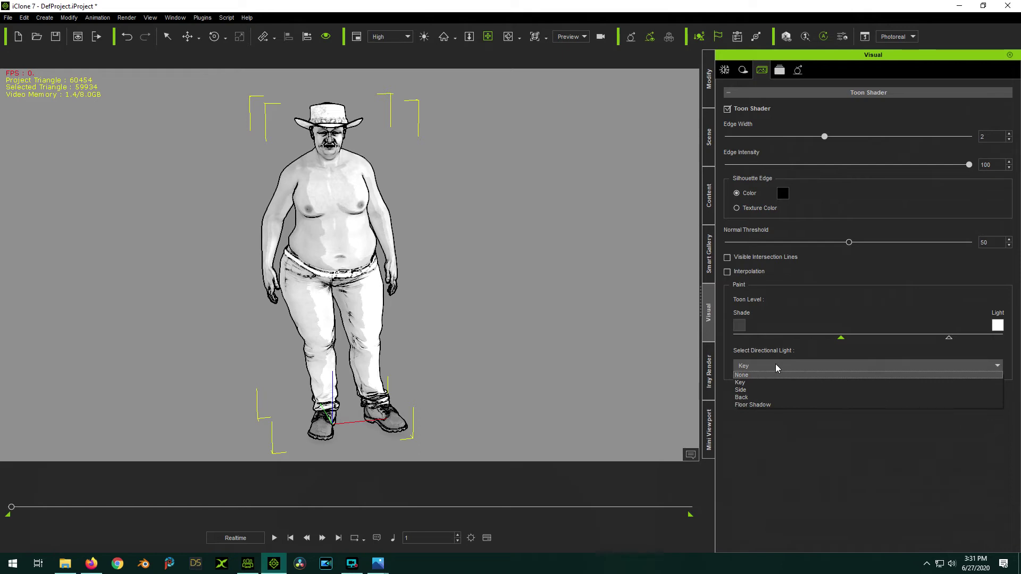
# Step: Review the scene lights, then set the toon shader's directional light to None
pyautogui.click(710, 140)
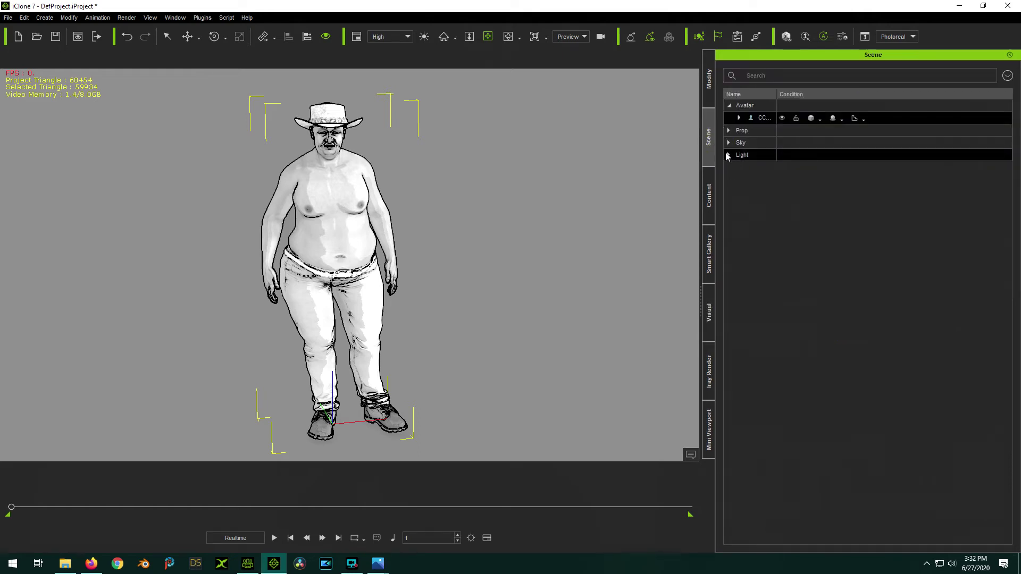
pyautogui.click(727, 154)
pyautogui.moveTo(777, 94); pyautogui.dragTo(838, 93)
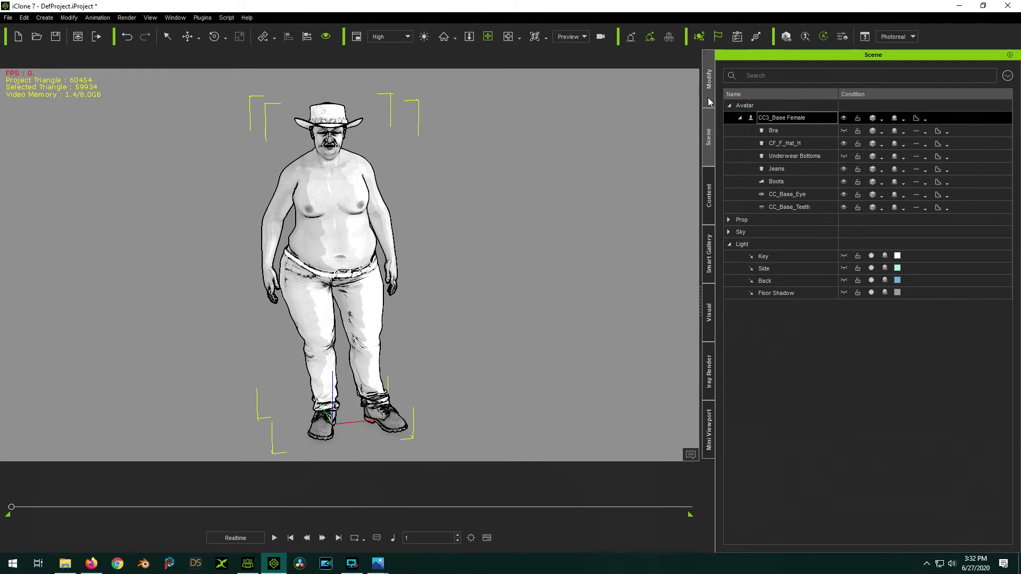
pyautogui.click(708, 314)
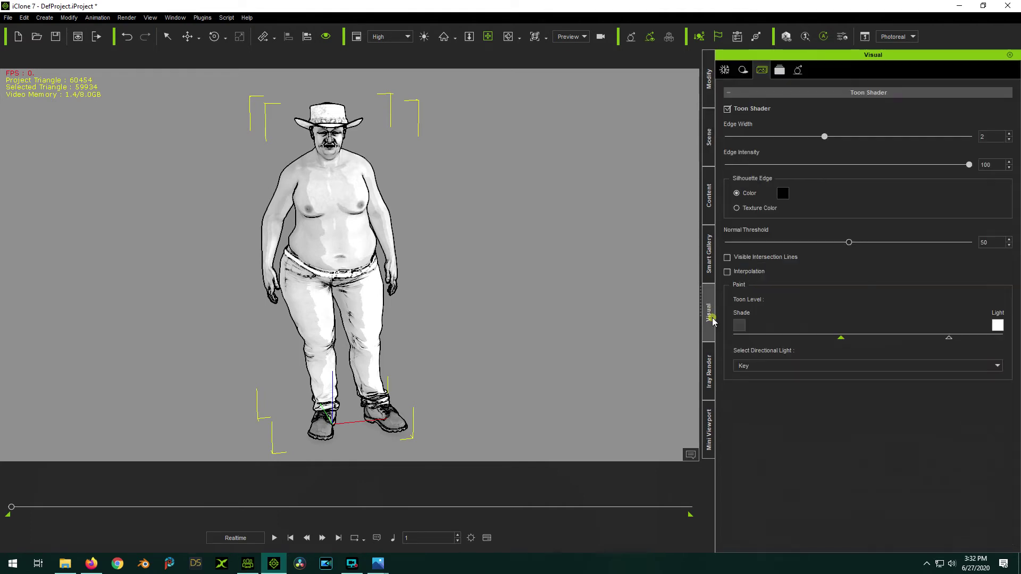
pyautogui.click(750, 367)
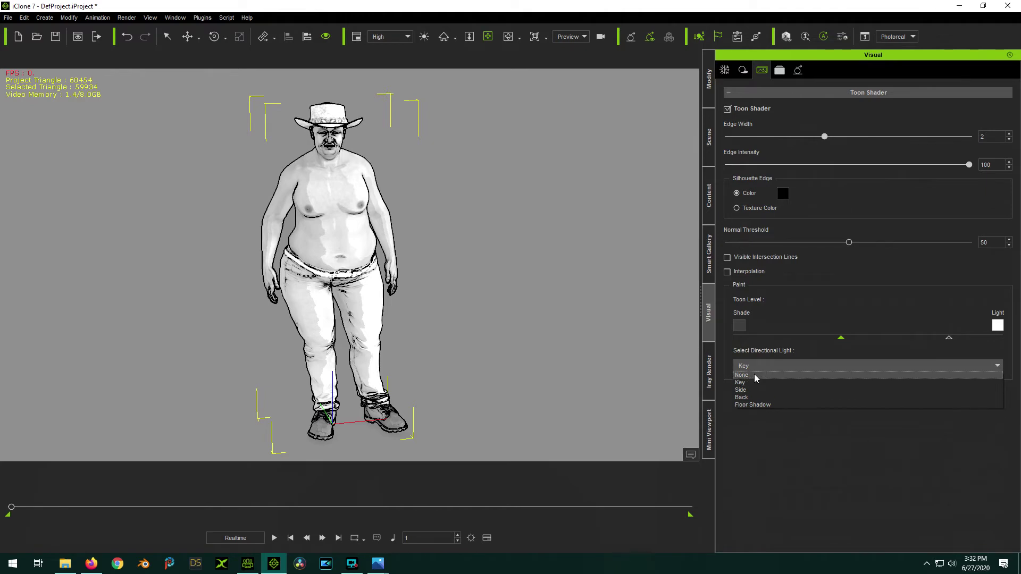
pyautogui.click(754, 375)
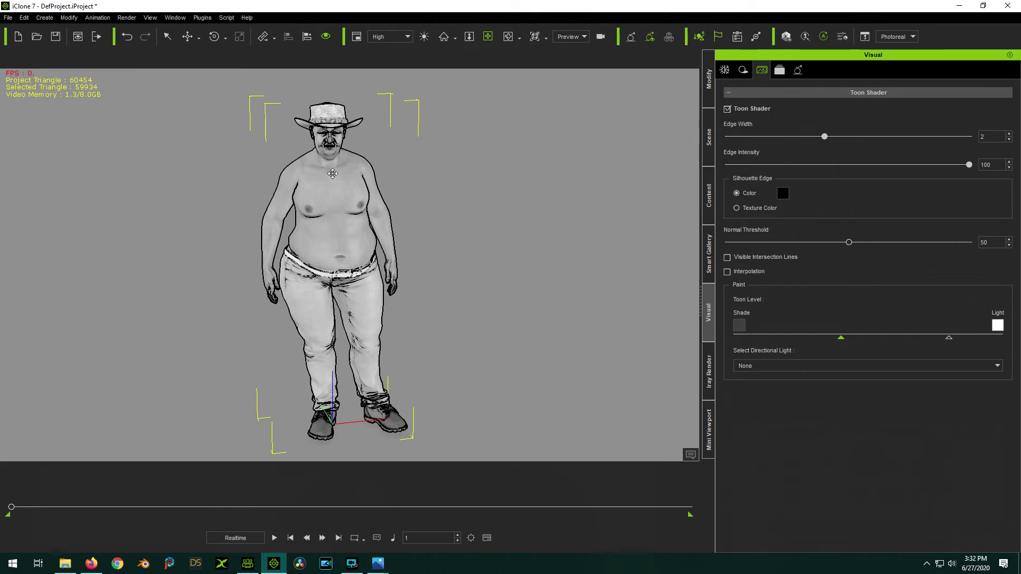
# Step: Select the character's body in the viewport
pyautogui.click(167, 36)
pyautogui.click(333, 219)
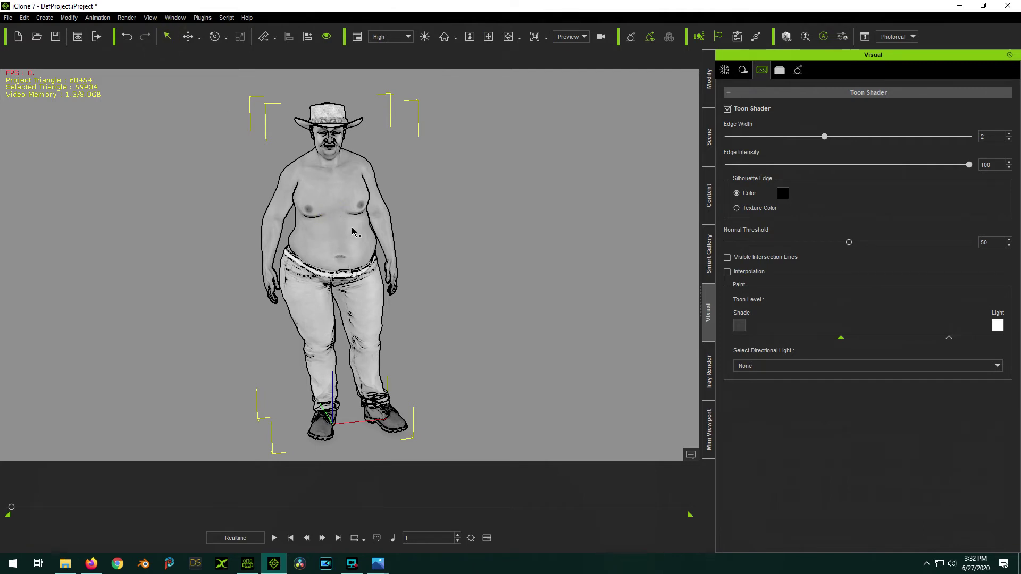
pyautogui.click(328, 198)
# Step: Select the Std_Skin_Head, Std_Skin_Body, Std_Skin_Arm and Std_Skin_Leg materials in the material list
pyautogui.click(708, 81)
pyautogui.click(763, 71)
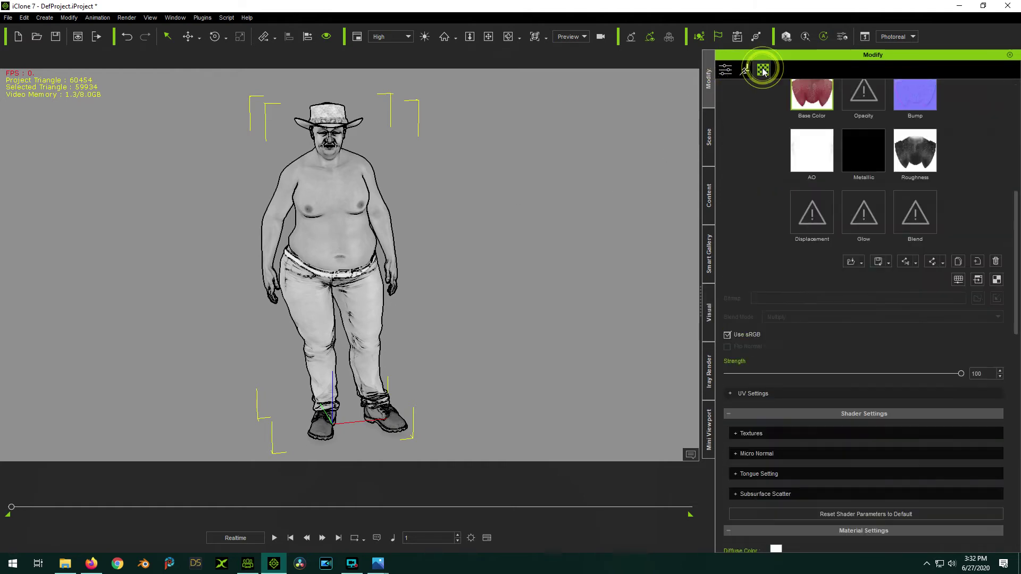
pyautogui.scroll(6, 971, 228)
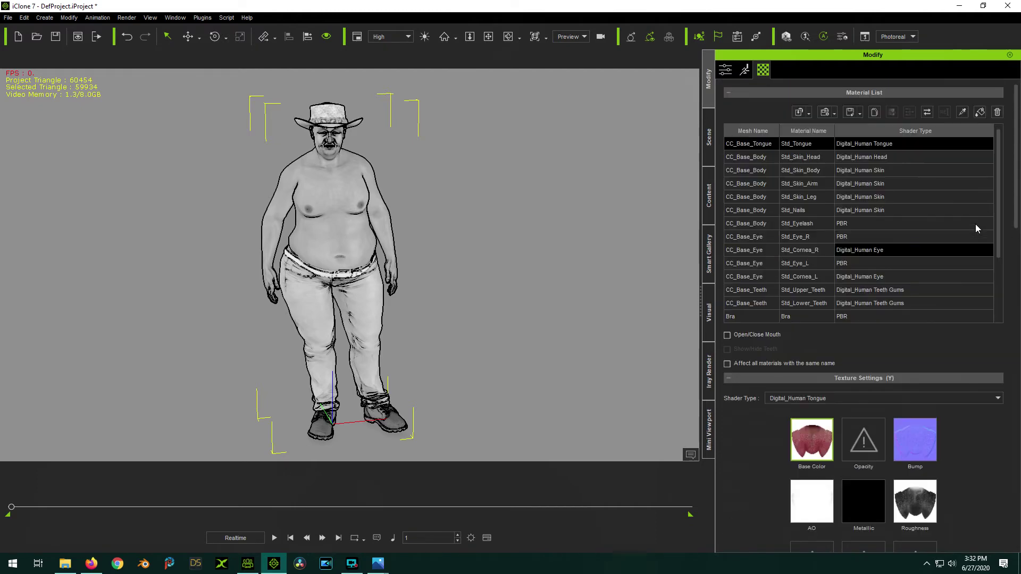
pyautogui.click(797, 160)
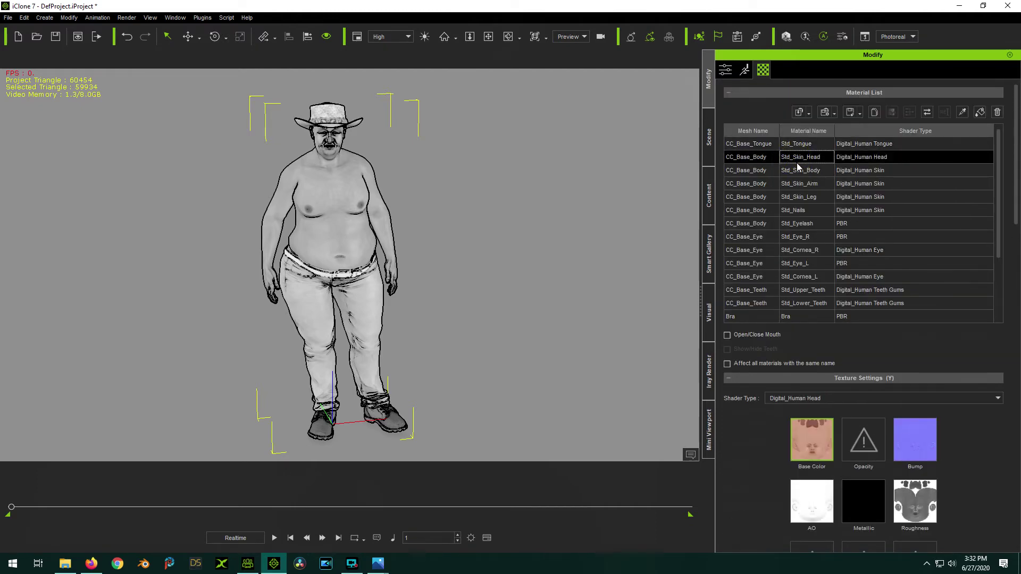
pyautogui.keyDown('ctrl'); pyautogui.click(800, 171); pyautogui.keyUp('ctrl')
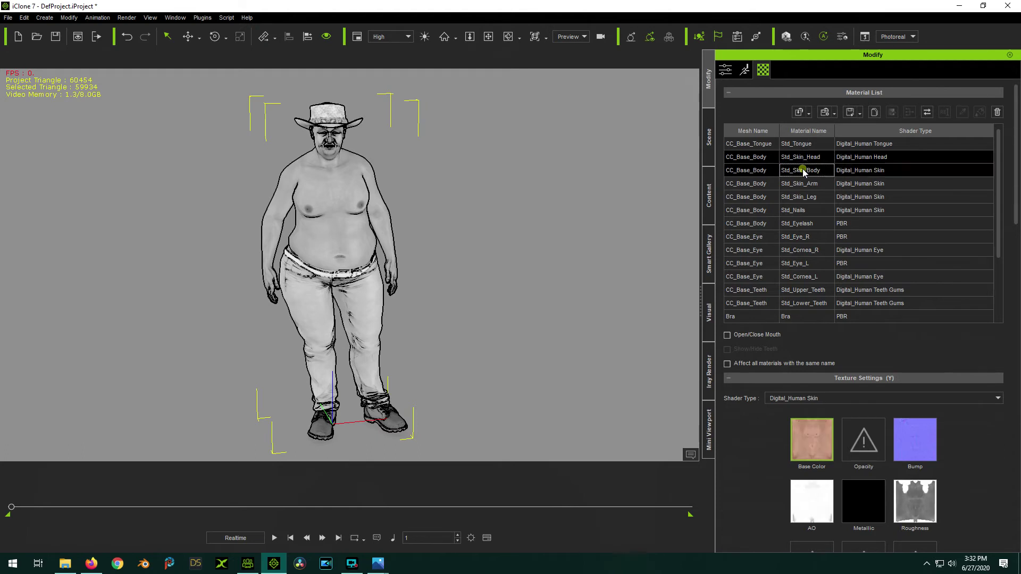
pyautogui.keyDown('ctrl'); pyautogui.click(802, 184); pyautogui.keyUp('ctrl')
pyautogui.keyDown('ctrl'); pyautogui.click(806, 197); pyautogui.keyUp('ctrl')
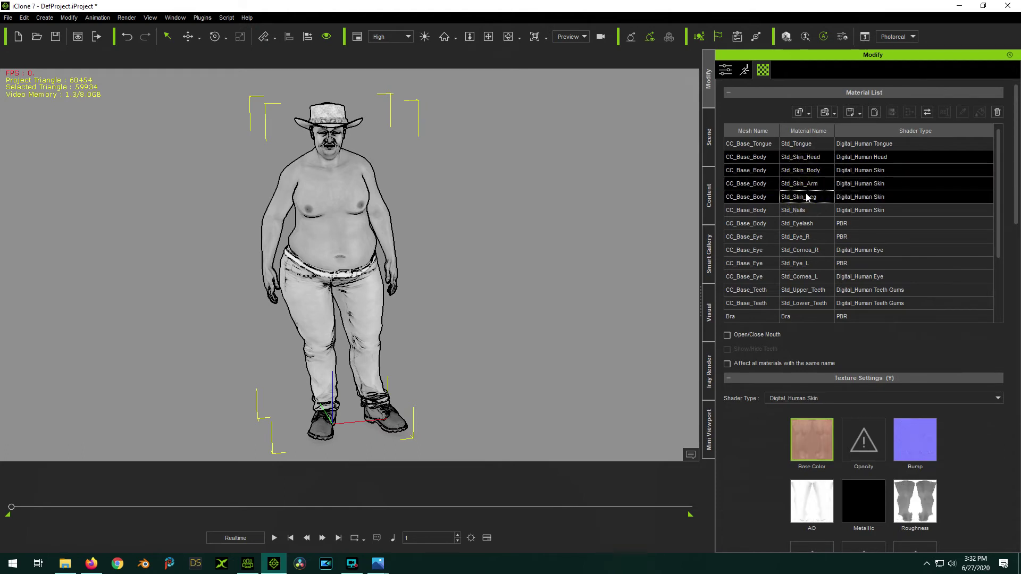
# Step: Adjust the skin Base Color texture brightness to 38 and close the colour adjustment
pyautogui.rightClick(802, 437)
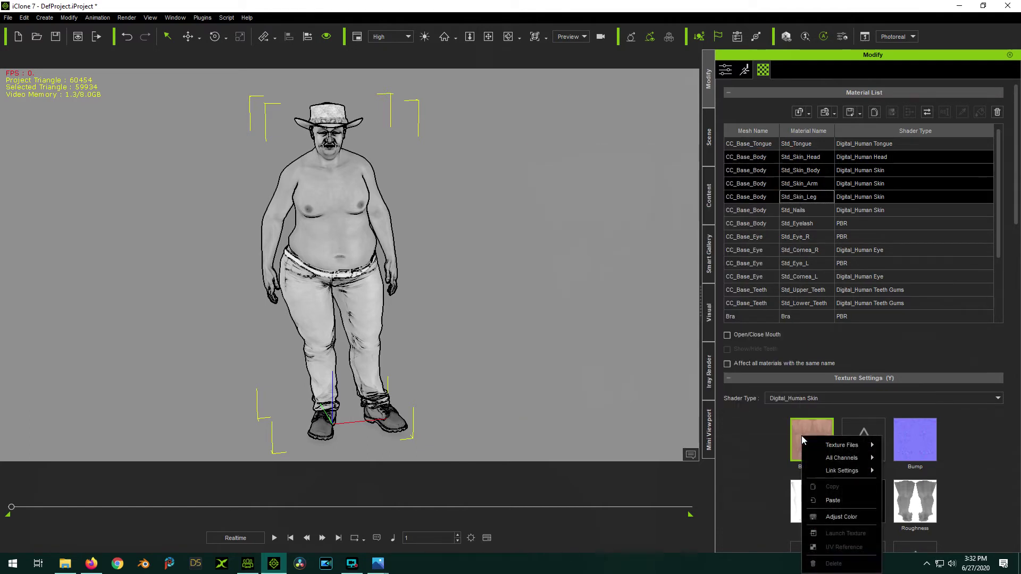
pyautogui.click(836, 516)
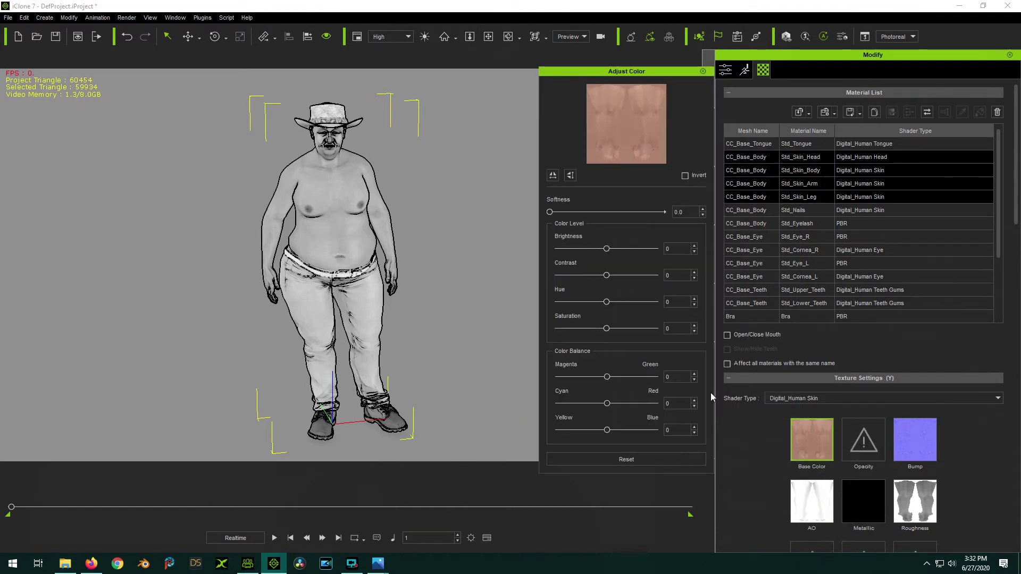
pyautogui.click(607, 249)
pyautogui.moveTo(606, 249); pyautogui.dragTo(627, 254)
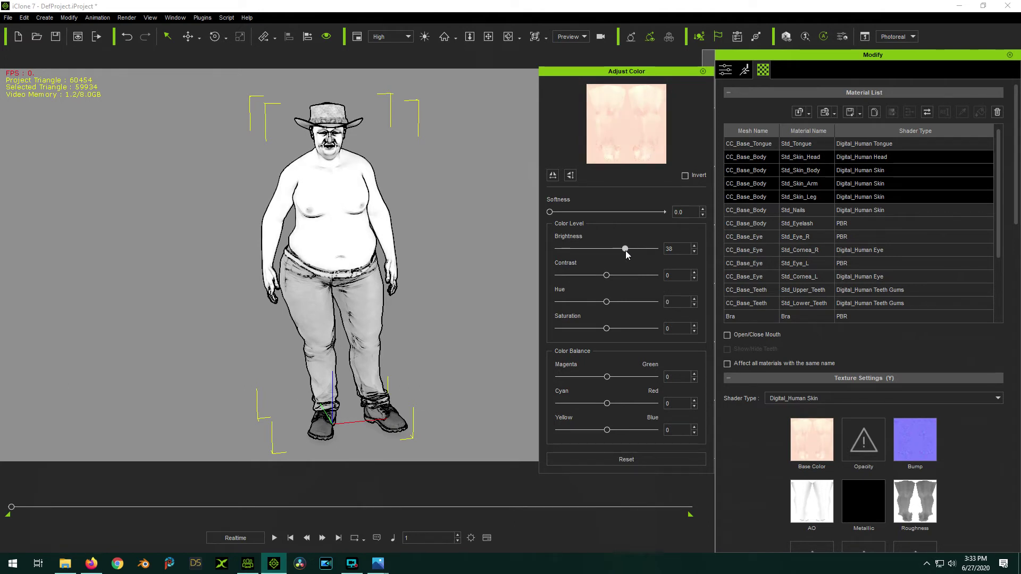
pyautogui.moveTo(626, 255); pyautogui.dragTo(672, 252)
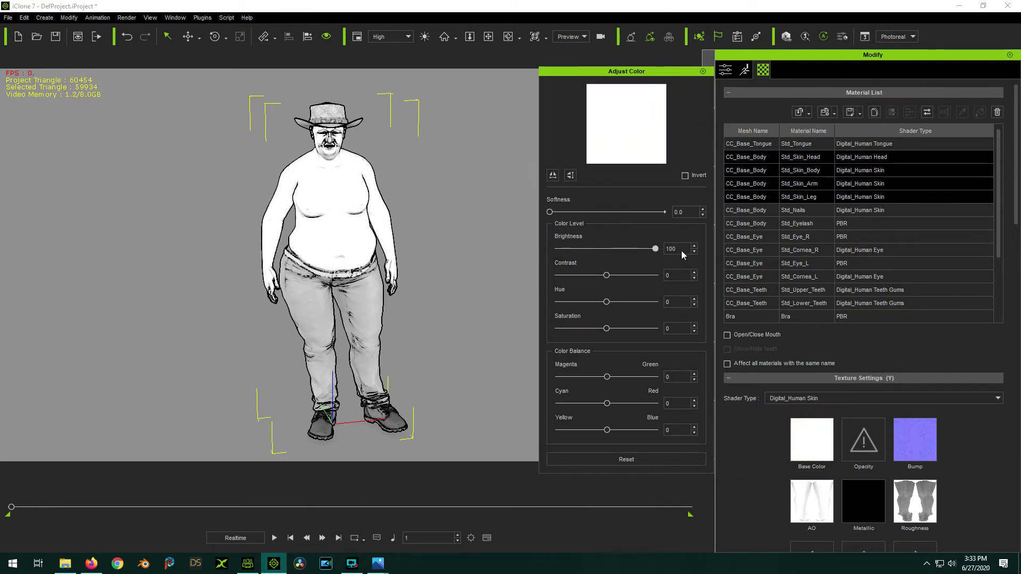
pyautogui.moveTo(655, 248); pyautogui.dragTo(624, 244)
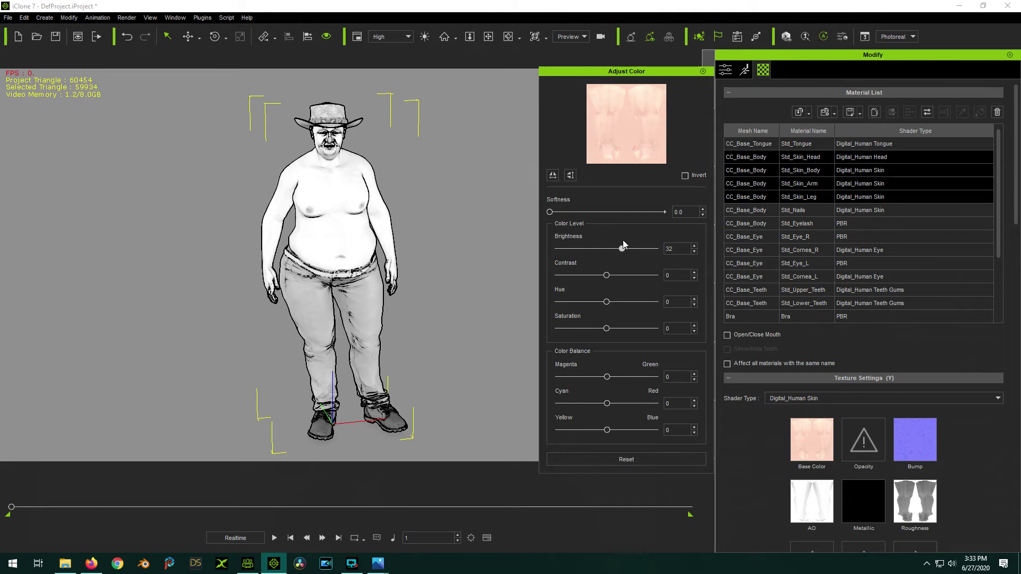
pyautogui.moveTo(624, 240); pyautogui.dragTo(623, 240)
pyautogui.moveTo(624, 251); pyautogui.dragTo(626, 251)
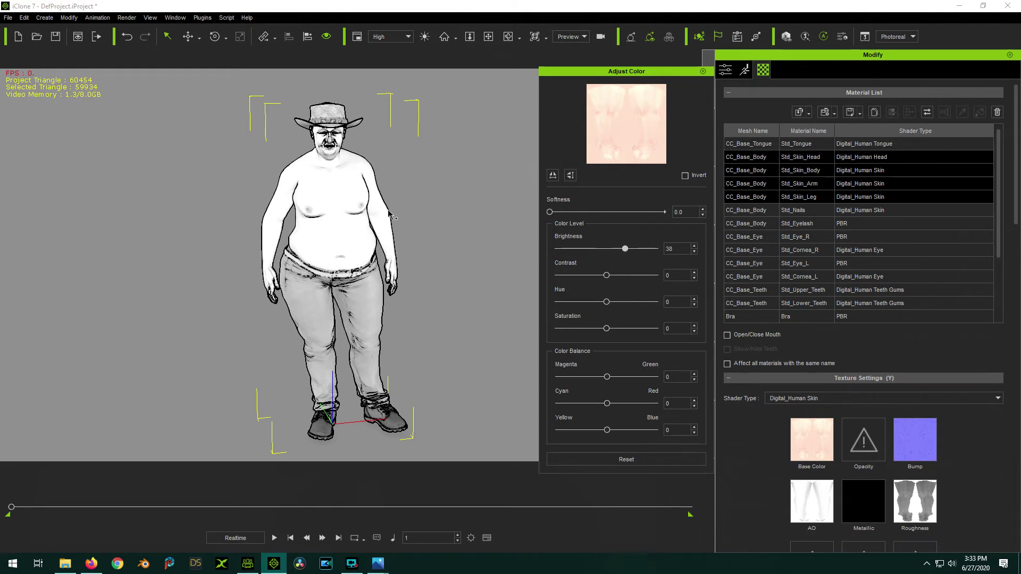
pyautogui.click(703, 72)
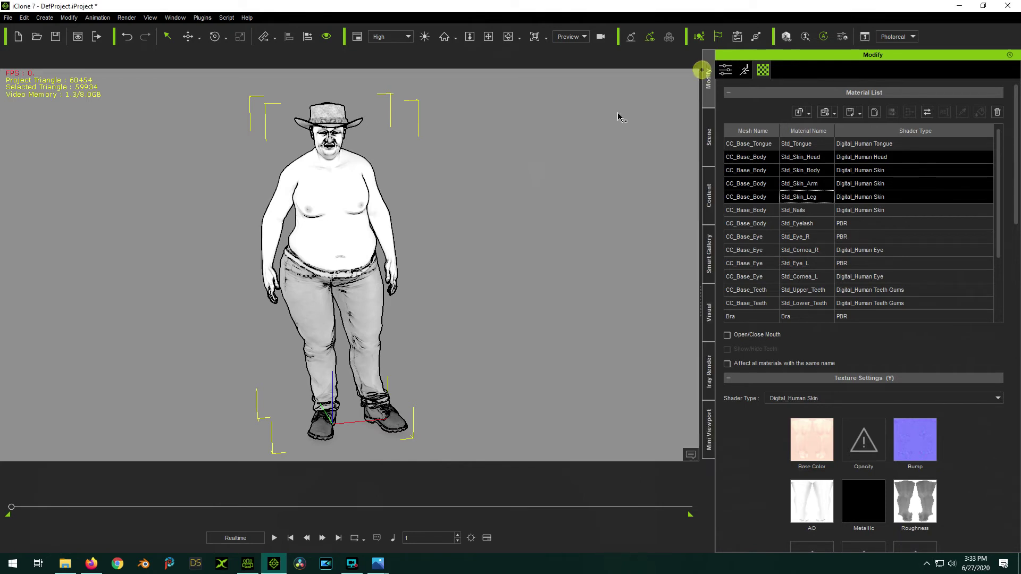
# Step: Raise the hat's base colour texture brightness to 100, turning the hat white
pyautogui.click(335, 111)
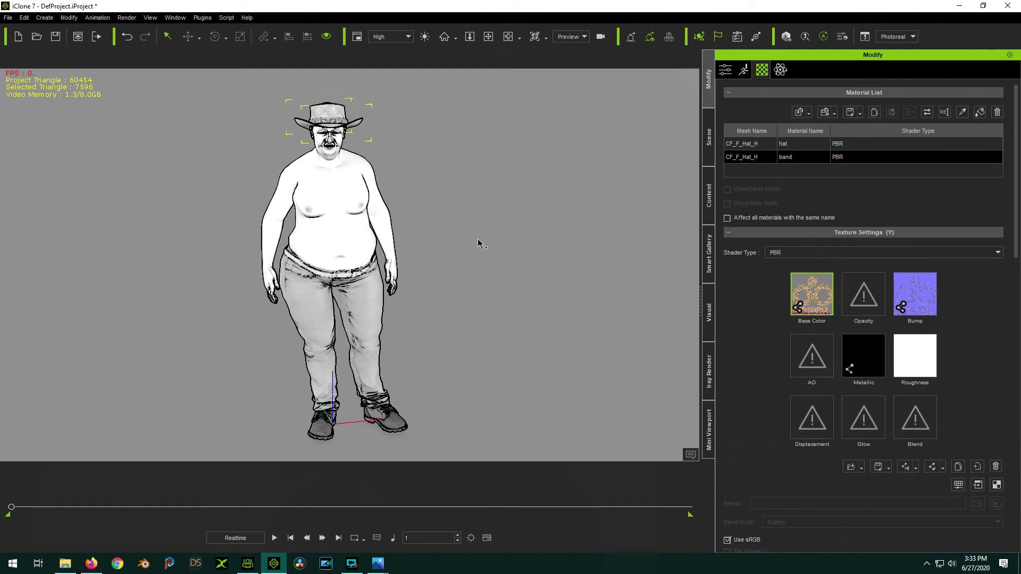
pyautogui.click(805, 143)
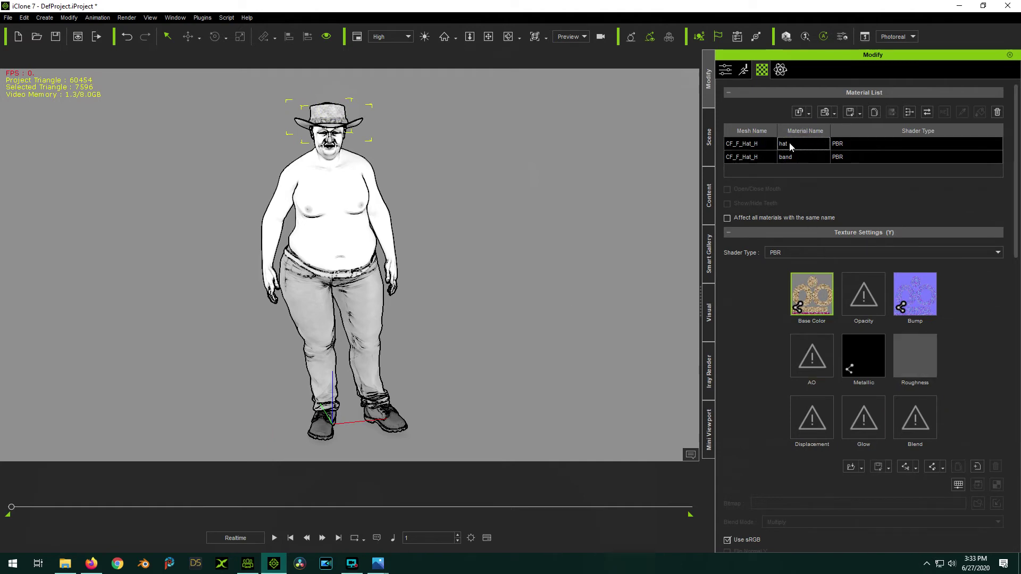
pyautogui.rightClick(811, 298)
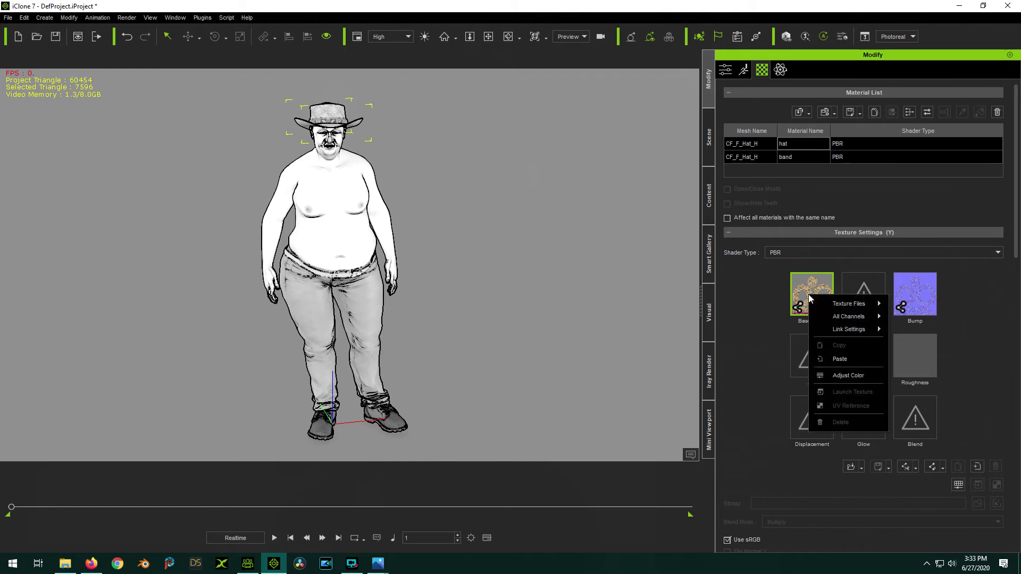
pyautogui.click(836, 374)
pyautogui.click(607, 250)
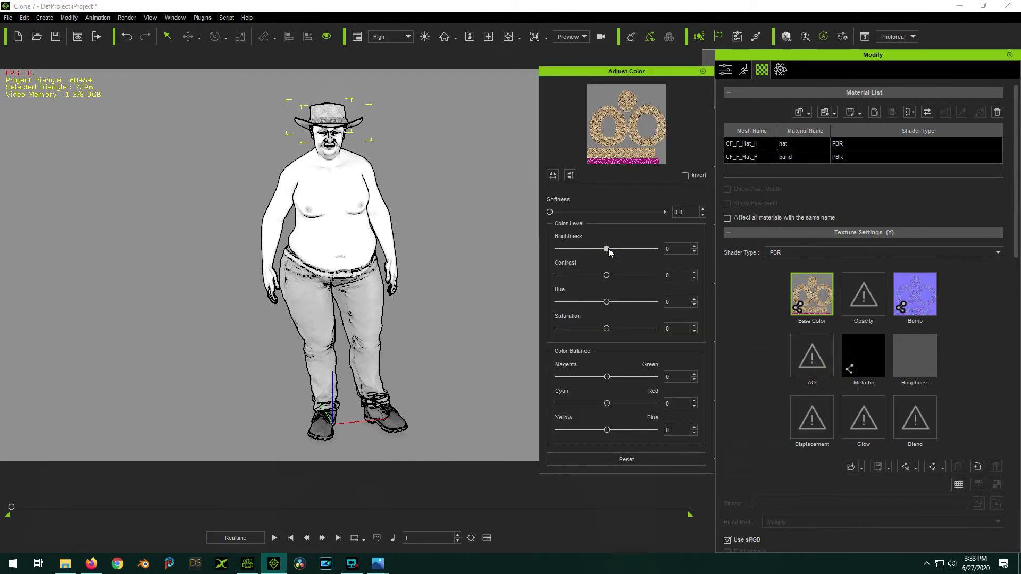
pyautogui.moveTo(608, 248); pyautogui.dragTo(736, 235)
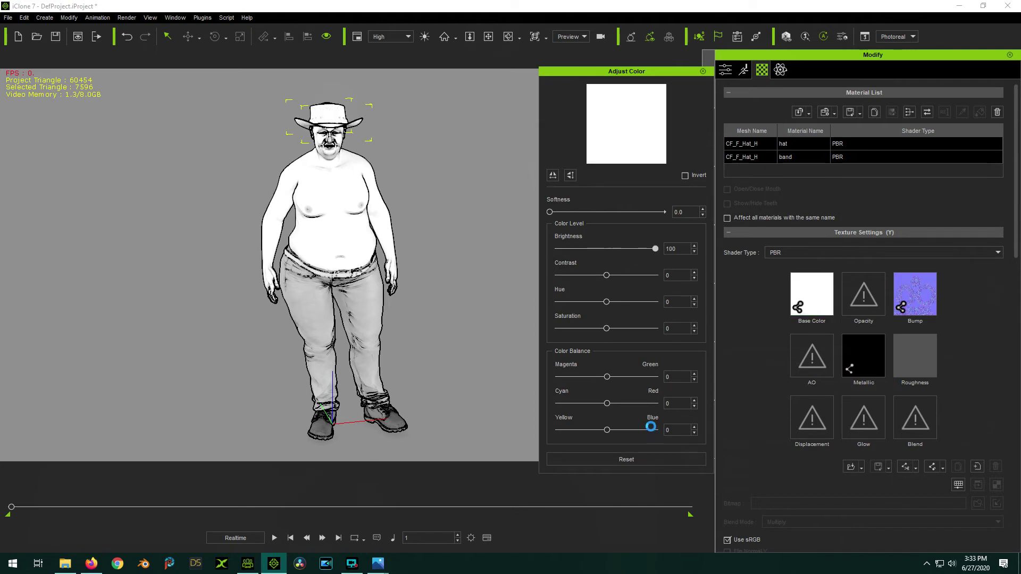
pyautogui.click(703, 71)
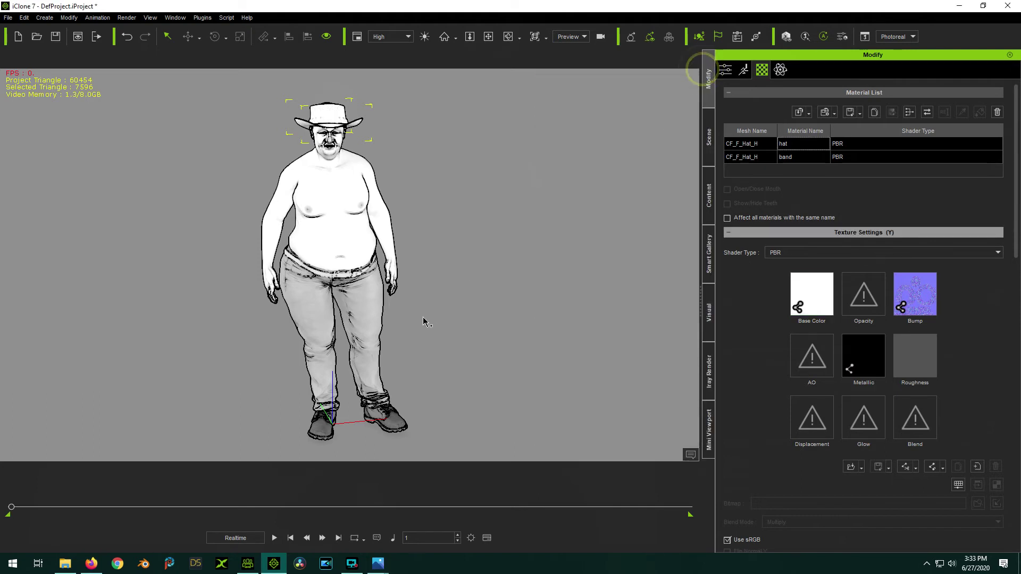
# Step: Raise the jeans' base colour texture brightness to 100 so the jeans turn white
pyautogui.click(362, 300)
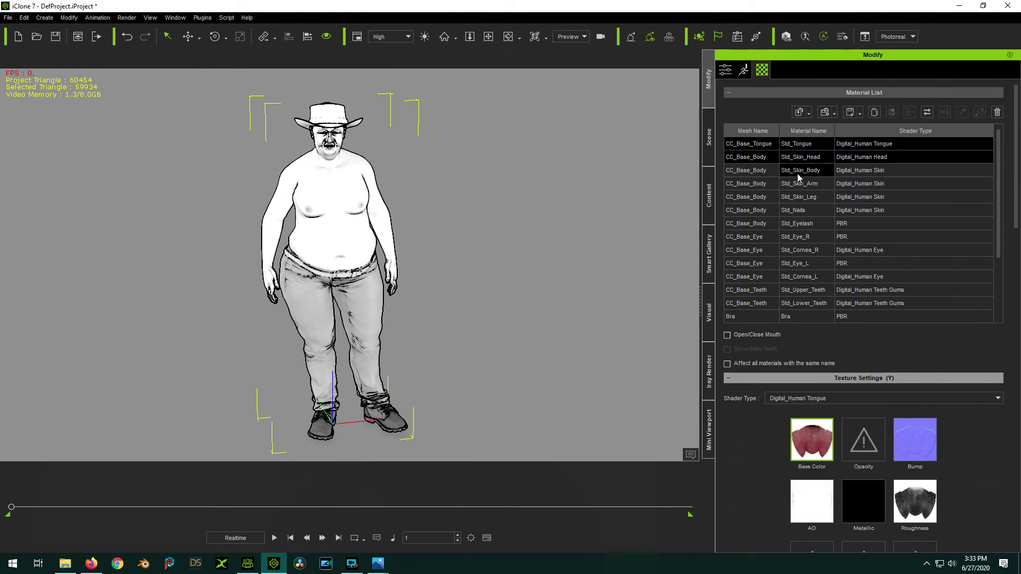
pyautogui.click(365, 292)
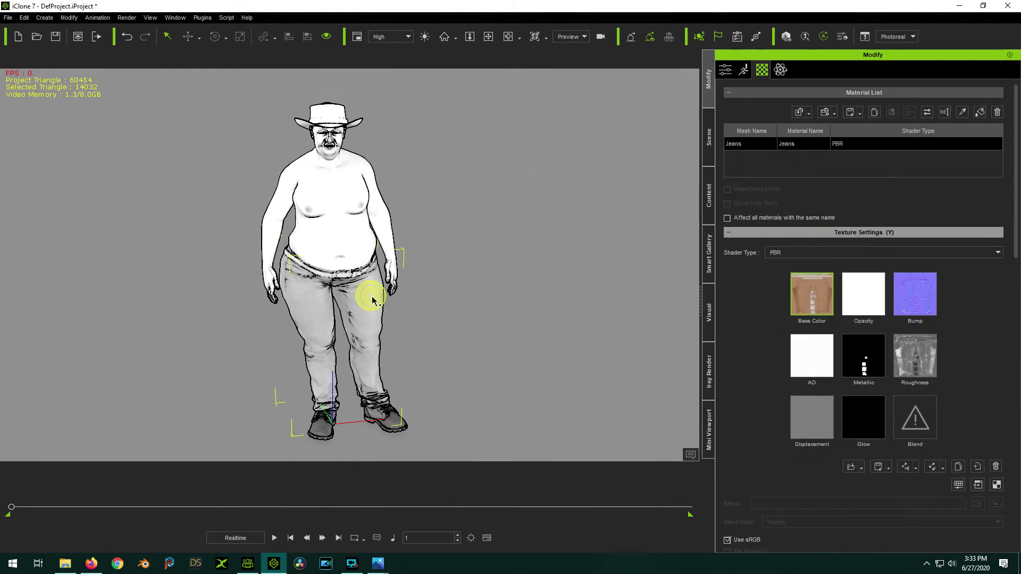
pyautogui.rightClick(820, 294)
pyautogui.click(859, 374)
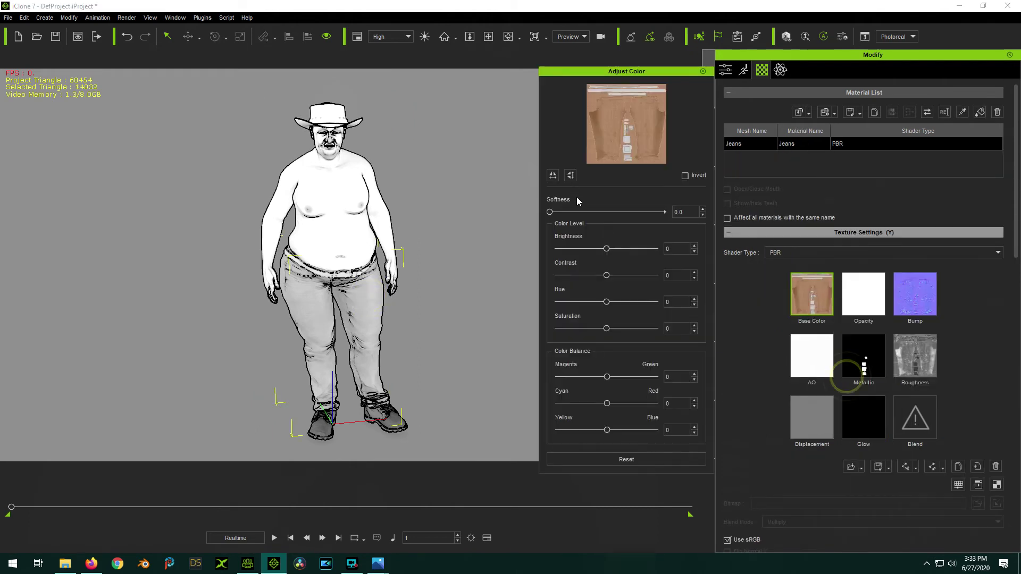
pyautogui.moveTo(606, 248); pyautogui.dragTo(655, 248)
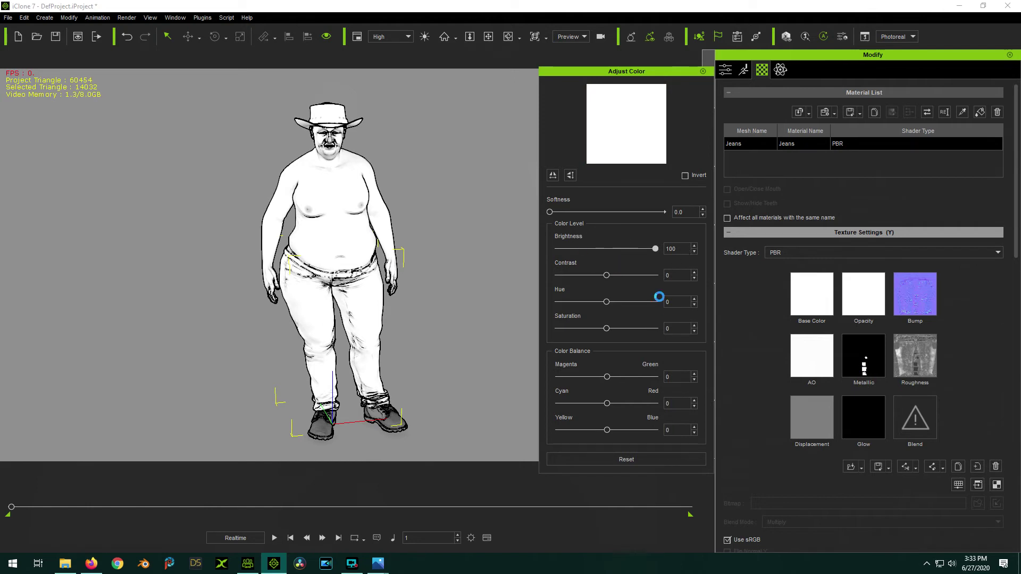
pyautogui.click(702, 71)
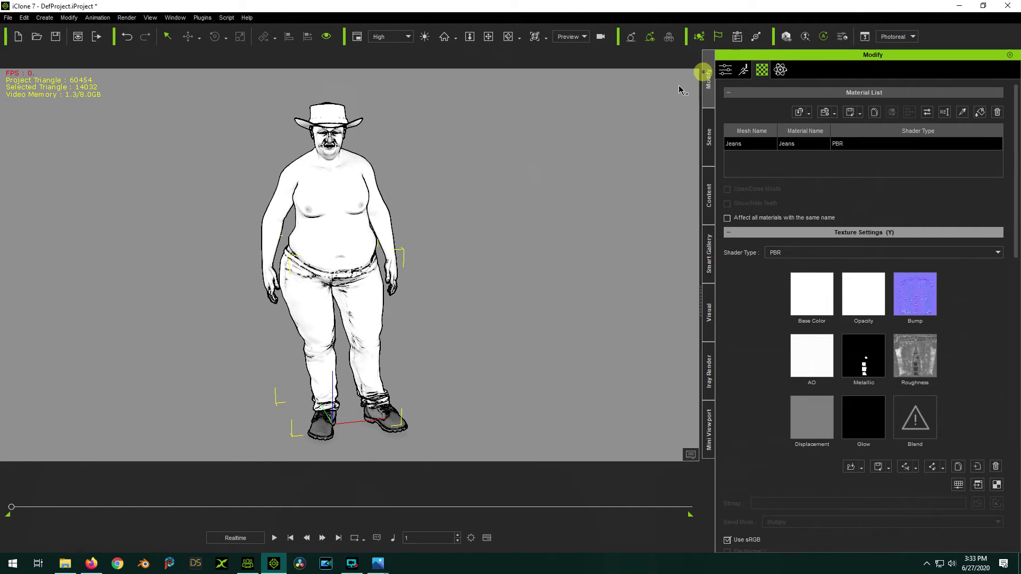
pyautogui.click(401, 428)
# Step: Set the boots' Base Color texture brightness to 100 in Adjust Color, making the boots white
pyautogui.click(401, 428)
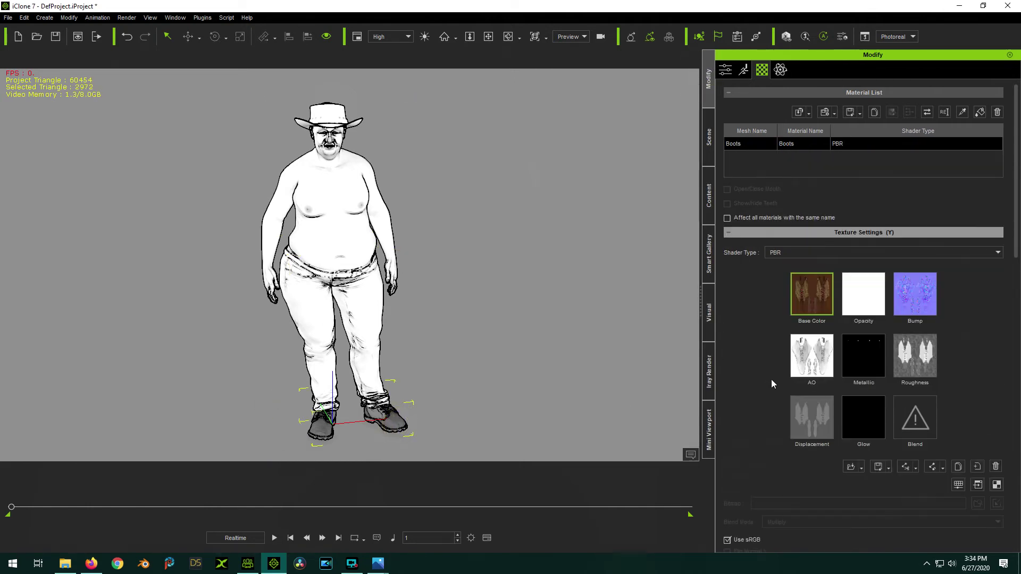
pyautogui.rightClick(818, 294)
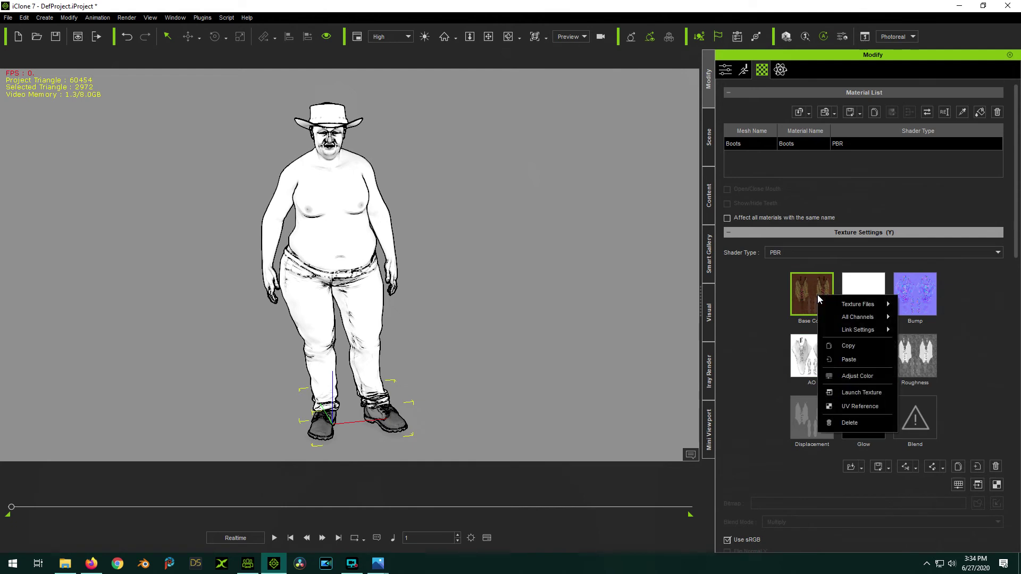
pyautogui.click(834, 374)
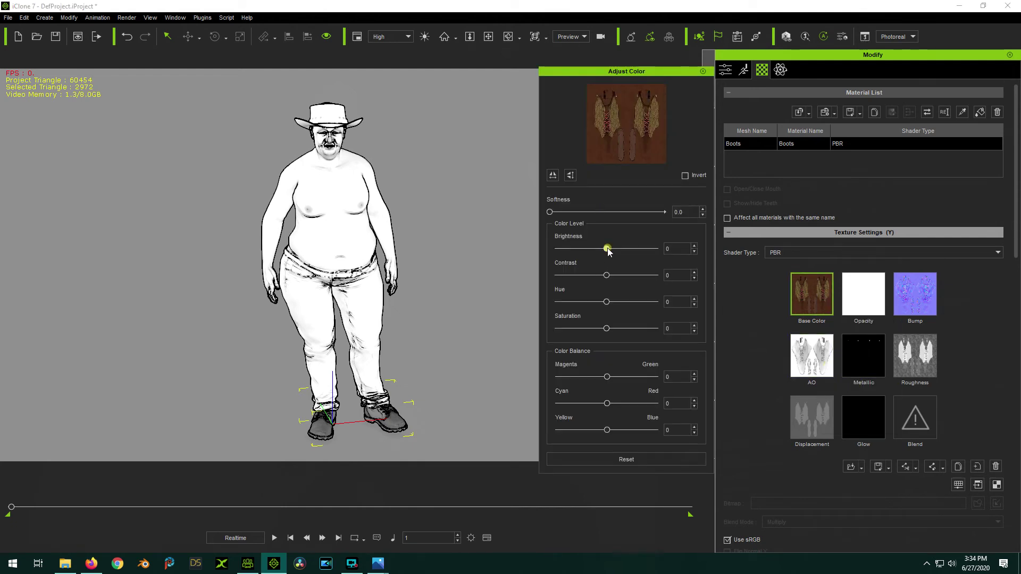
pyautogui.moveTo(606, 249); pyautogui.dragTo(674, 250)
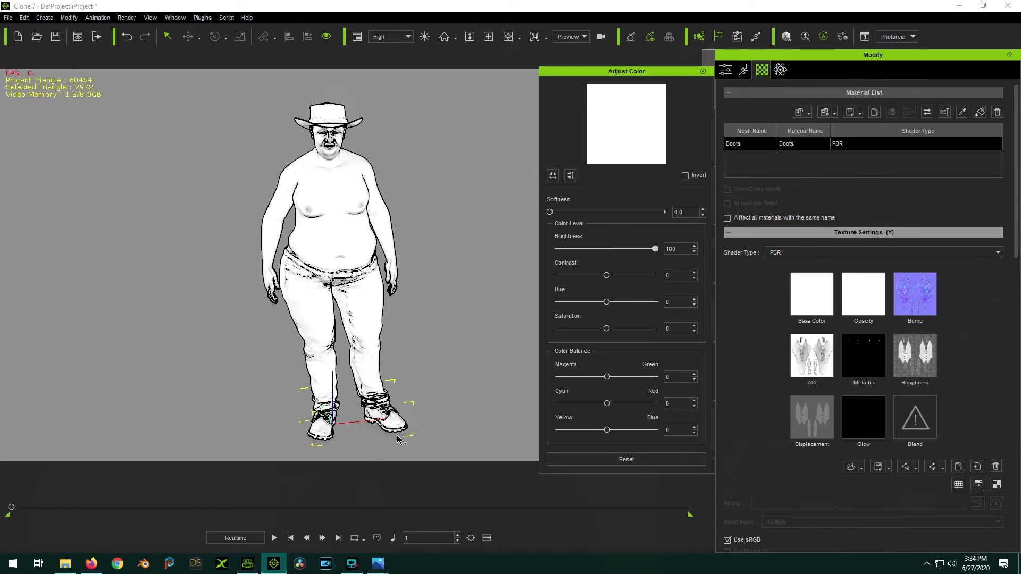
pyautogui.scroll(5, 379, 446)
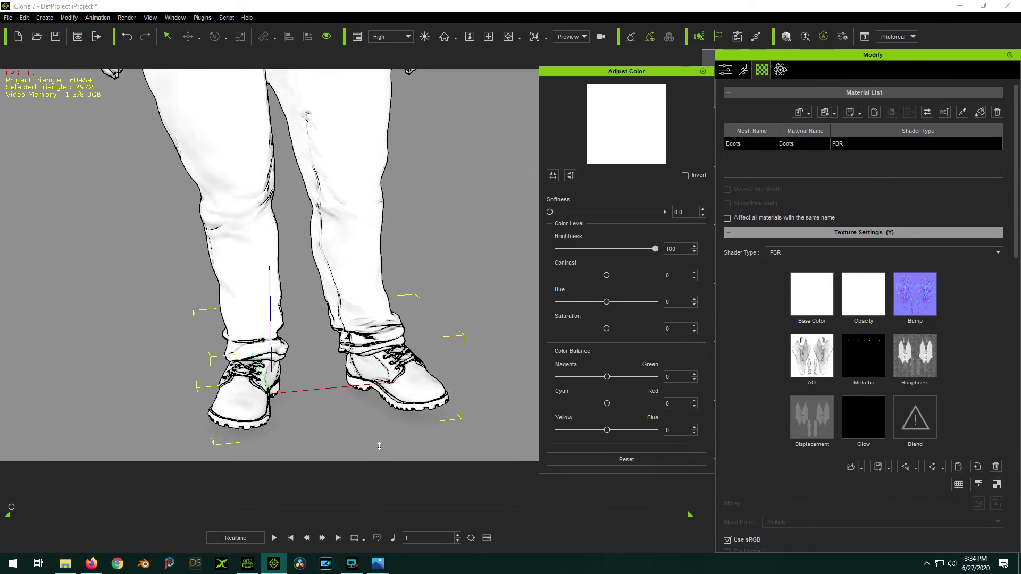
pyautogui.scroll(-5, 379, 445)
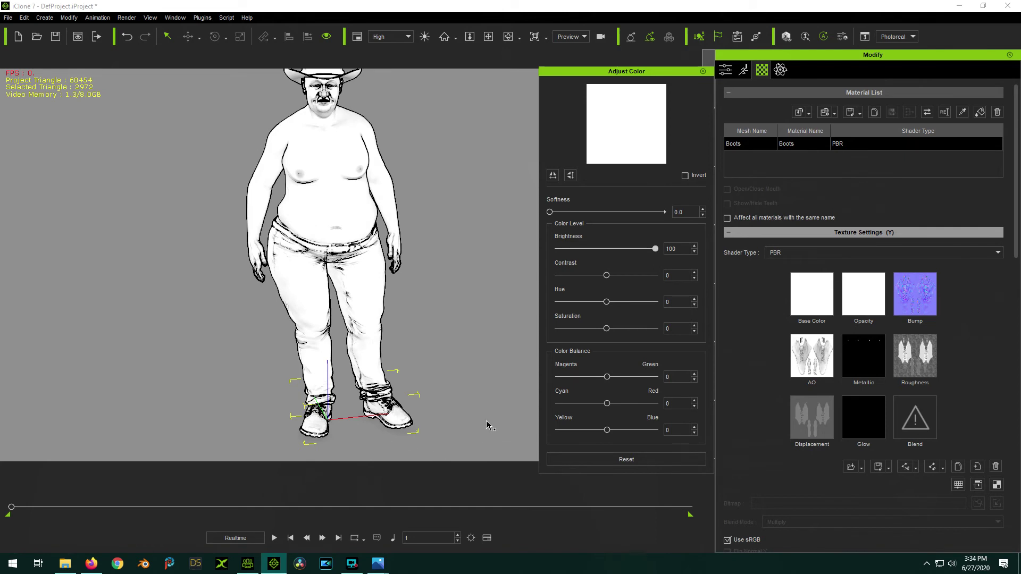
pyautogui.click(703, 72)
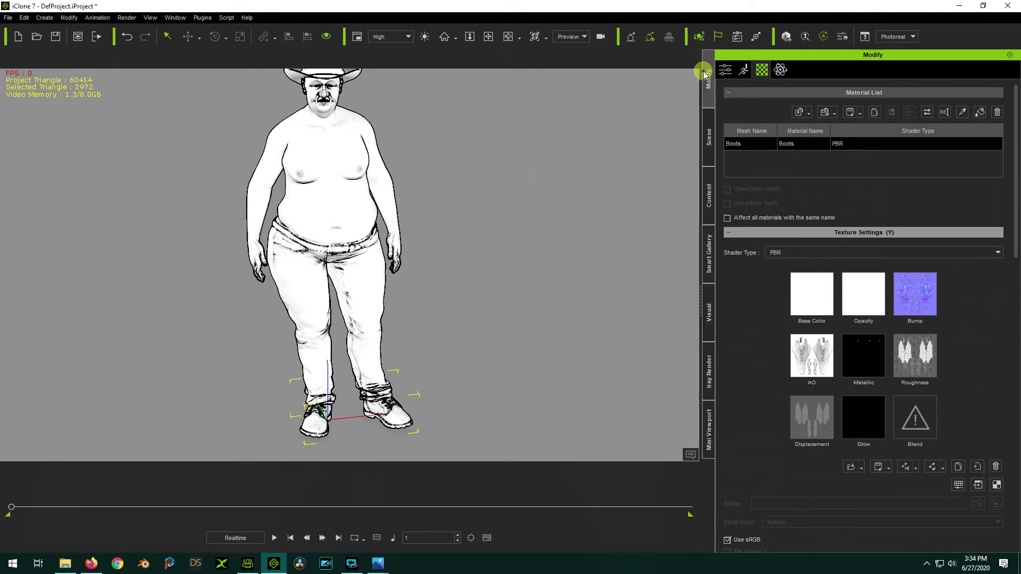
pyautogui.scroll(-9, 962, 377)
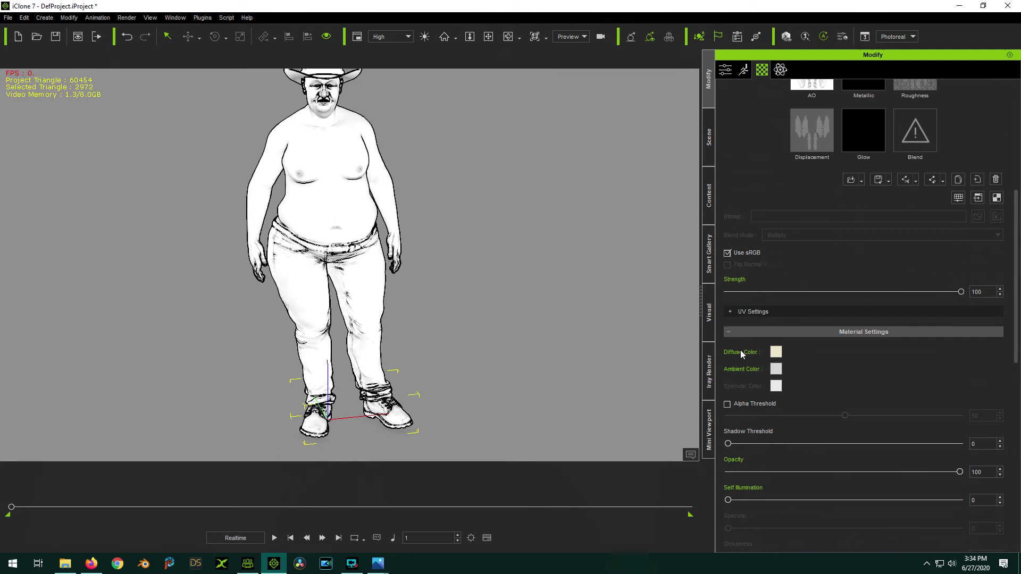
# Step: Set the boots' diffuse colour to pure white
pyautogui.click(776, 352)
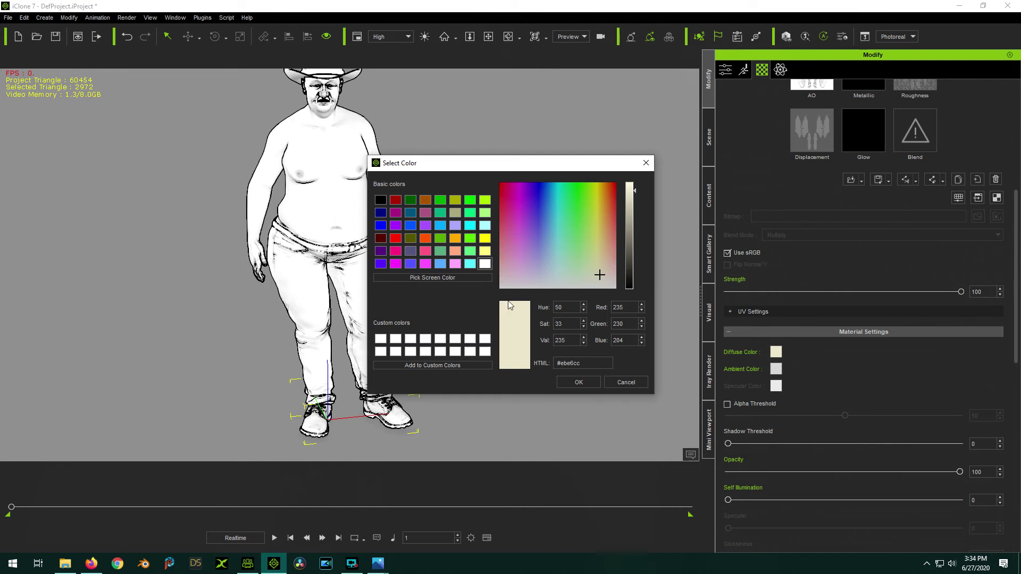
pyautogui.click(485, 264)
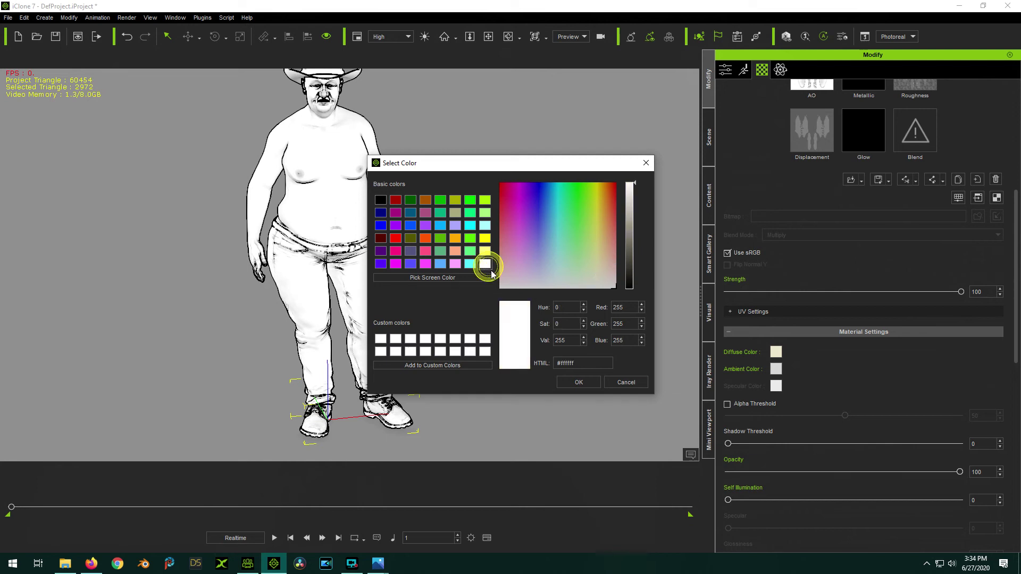
pyautogui.click(587, 383)
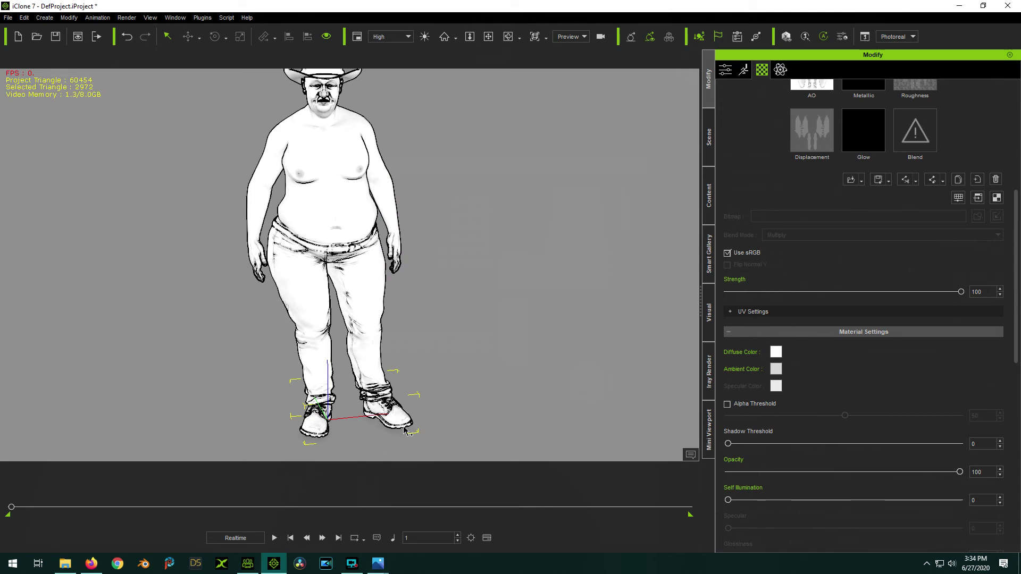
# Step: Raise the boots' self illumination to 17 and deselect the character
pyautogui.click(728, 500)
pyautogui.moveTo(734, 500); pyautogui.dragTo(770, 513)
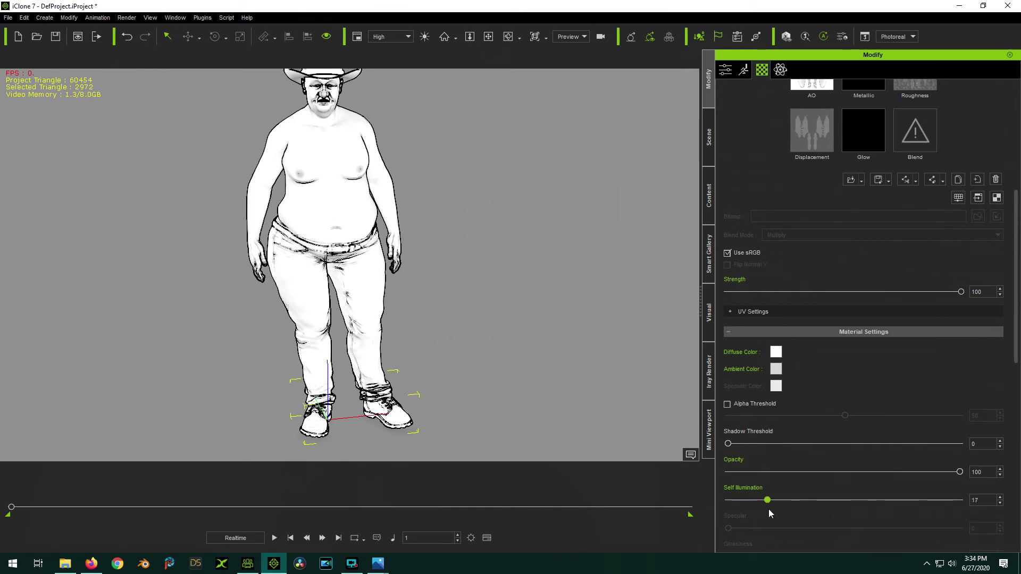
pyautogui.click(567, 270)
pyautogui.scroll(-2, 484, 276)
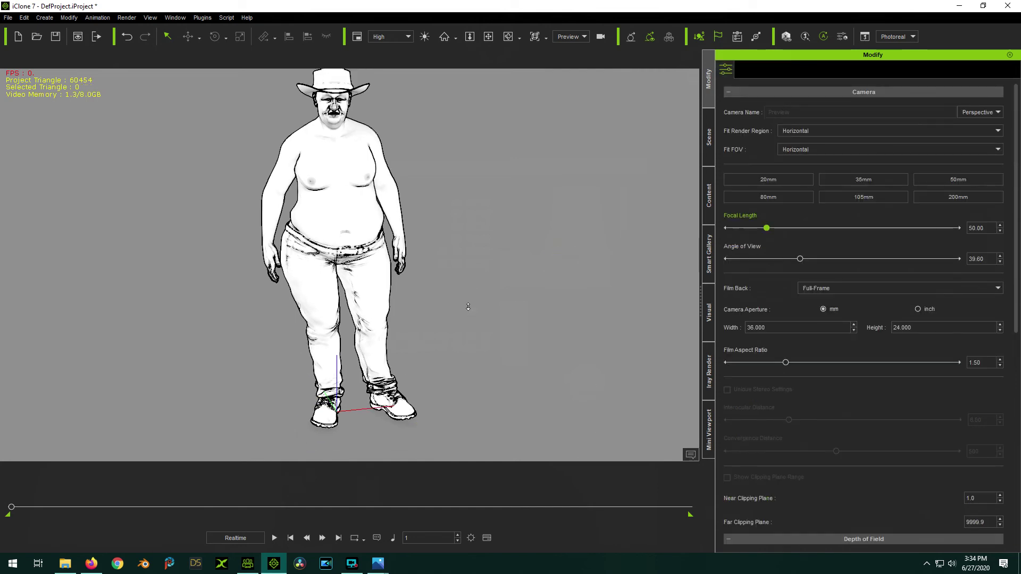
pyautogui.scroll(1, 444, 88)
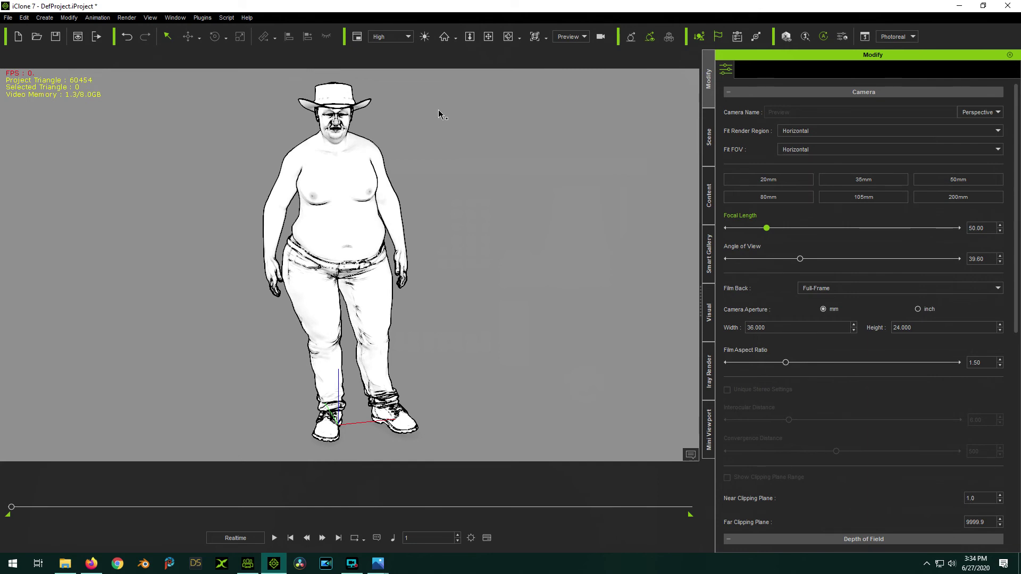
pyautogui.click(275, 538)
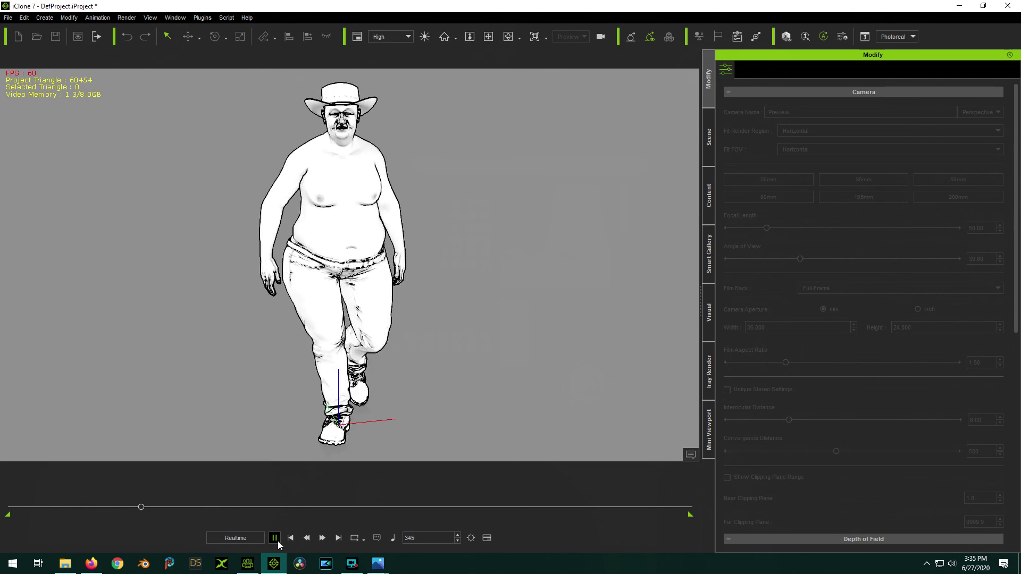
pyautogui.click(275, 538)
pyautogui.click(290, 538)
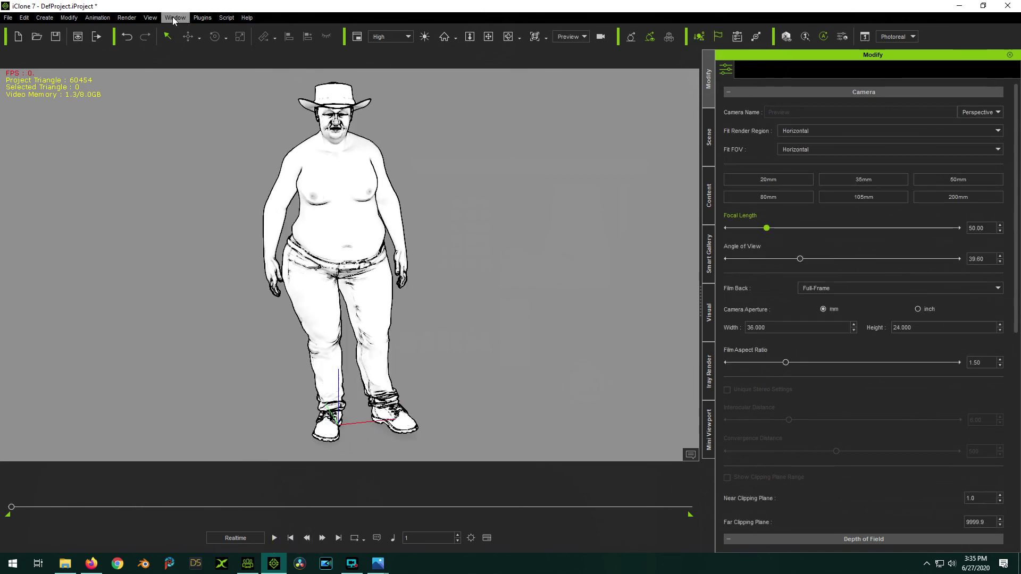
# Step: Open Render Image settings and enable super sampling at High (3 x 3)
pyautogui.click(130, 17)
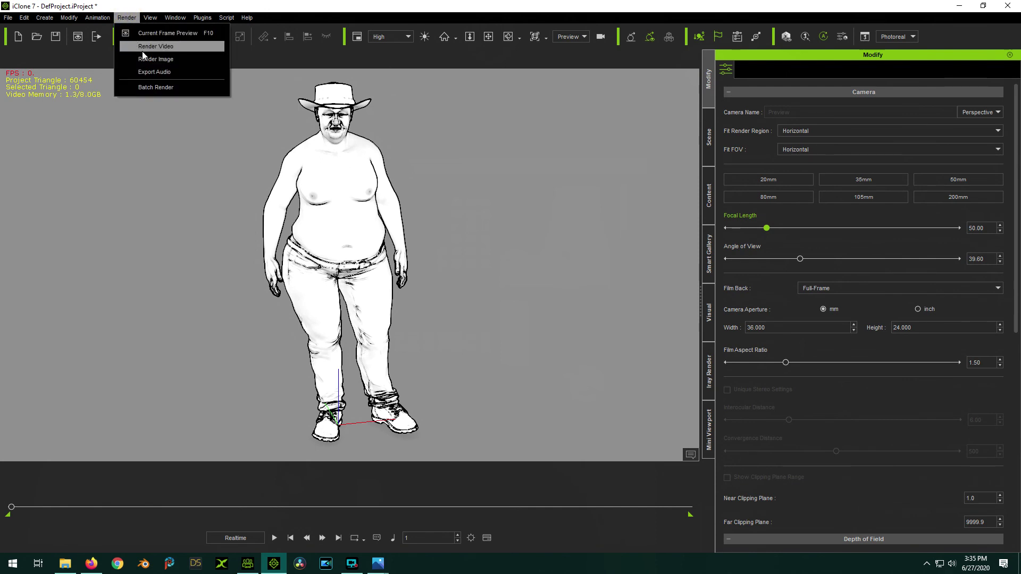
pyautogui.click(156, 62)
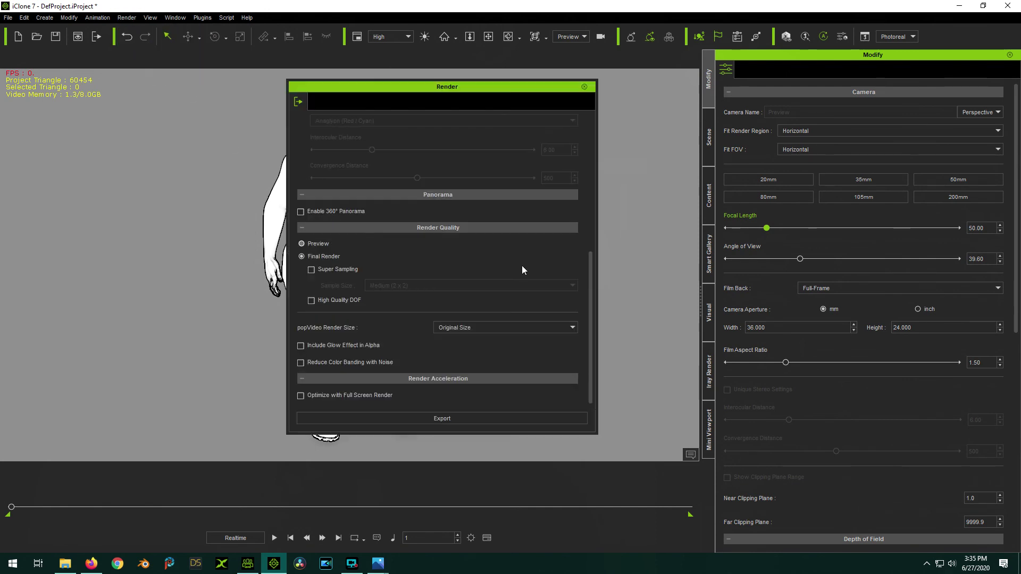
pyautogui.scroll(3, 493, 282)
pyautogui.scroll(2, 492, 280)
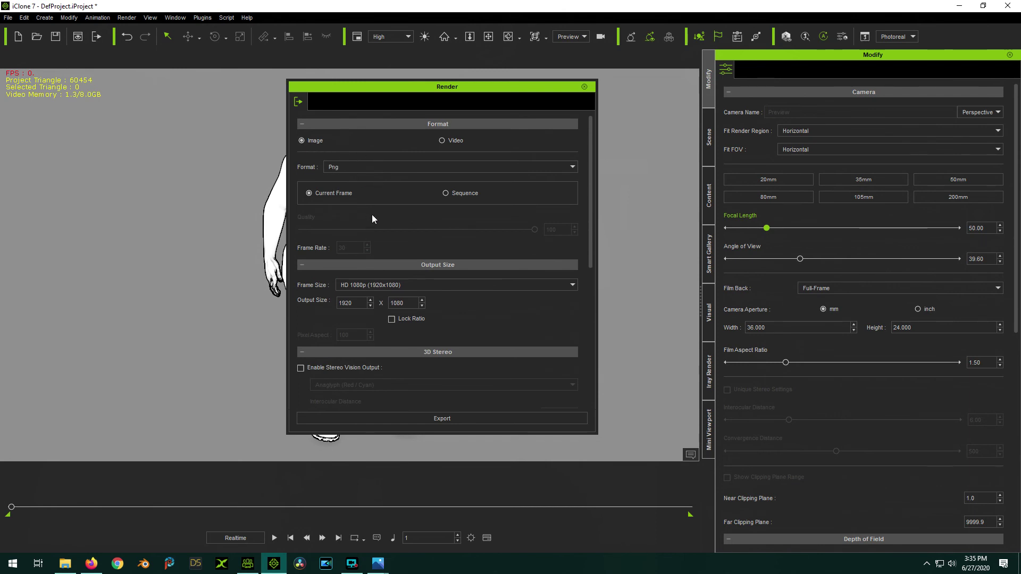
pyautogui.scroll(-3, 317, 193)
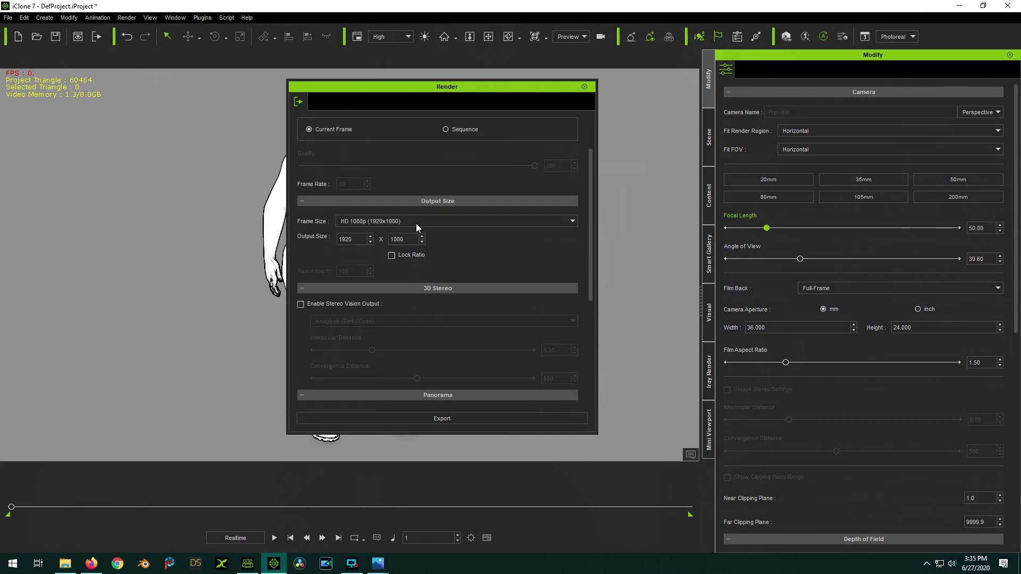
pyautogui.scroll(2, 486, 165)
pyautogui.scroll(-2, 457, 177)
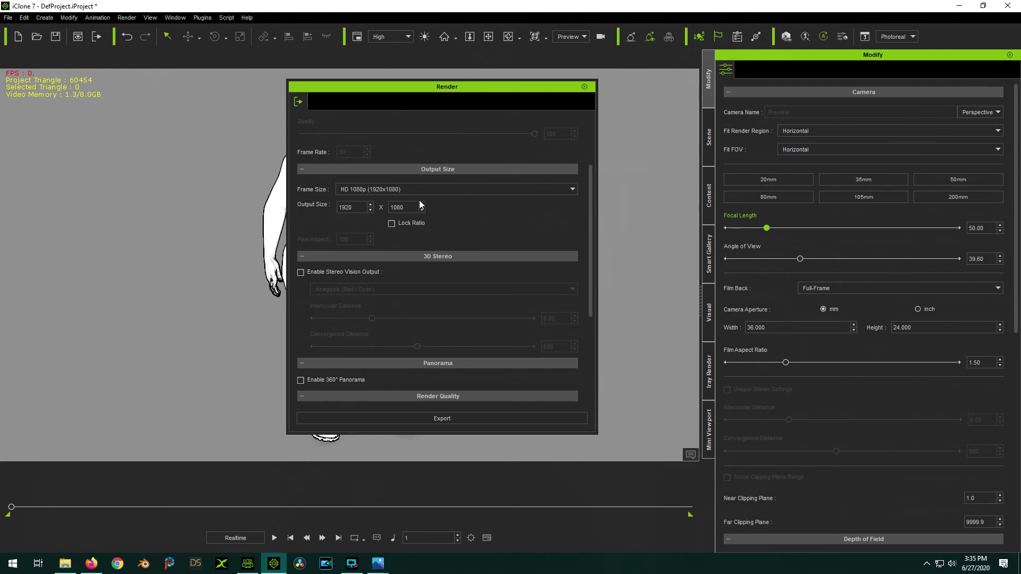
pyautogui.scroll(-5, 479, 213)
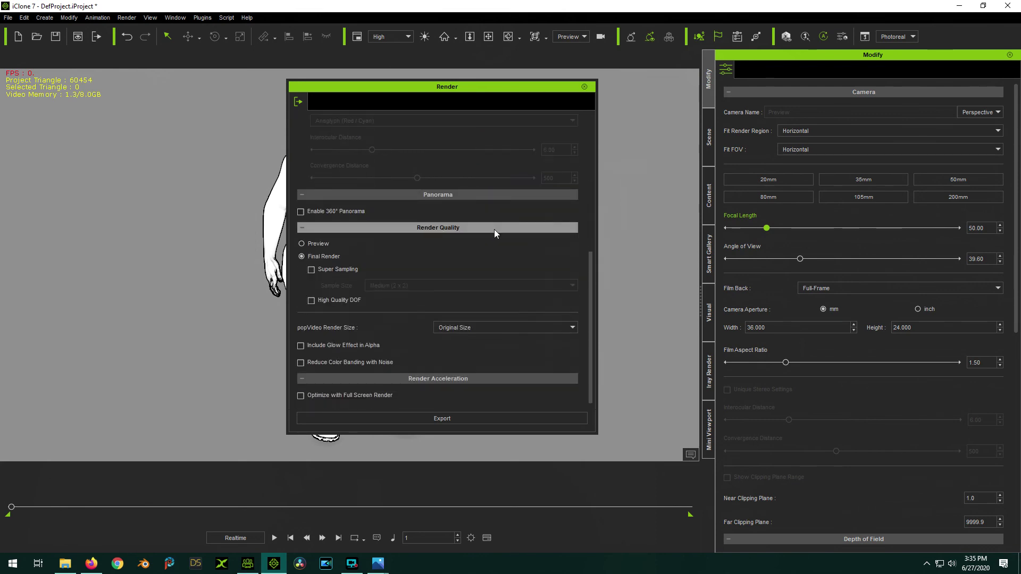
pyautogui.click(311, 269)
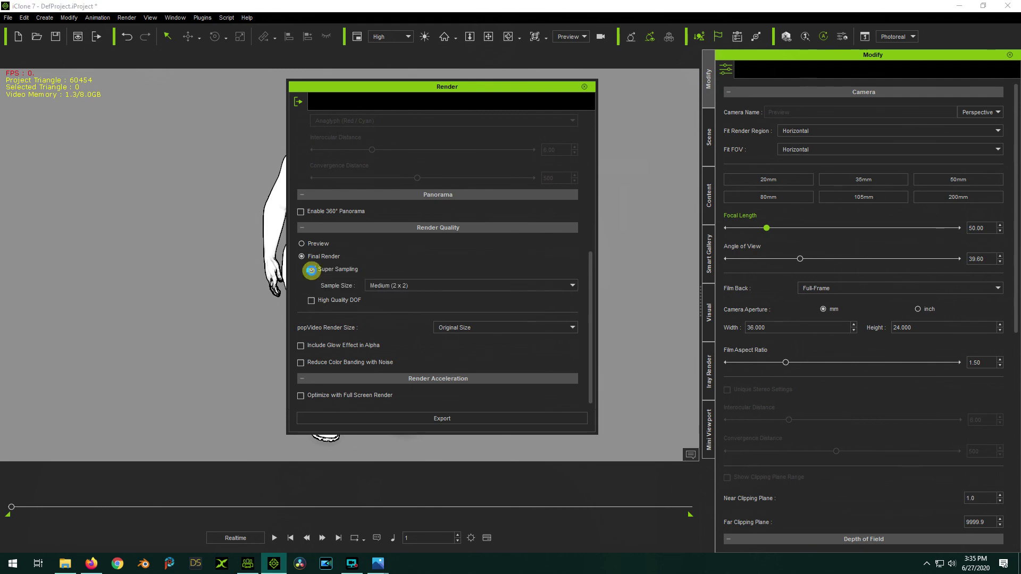
pyautogui.click(410, 285)
pyautogui.click(407, 302)
# Step: Export the still render as a PNG named 'Dude_' to start rendering
pyautogui.click(437, 419)
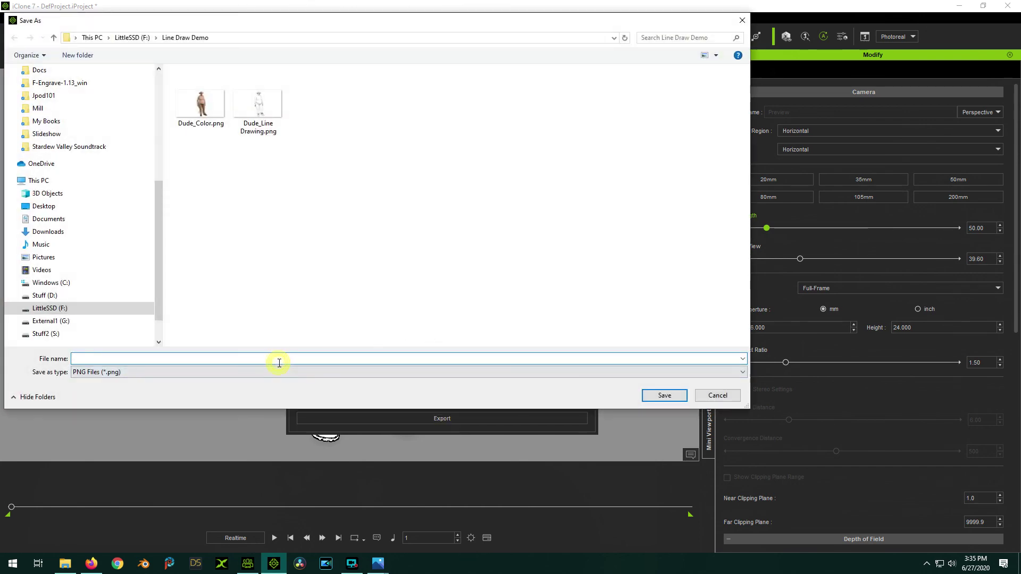
pyautogui.write('Dud')
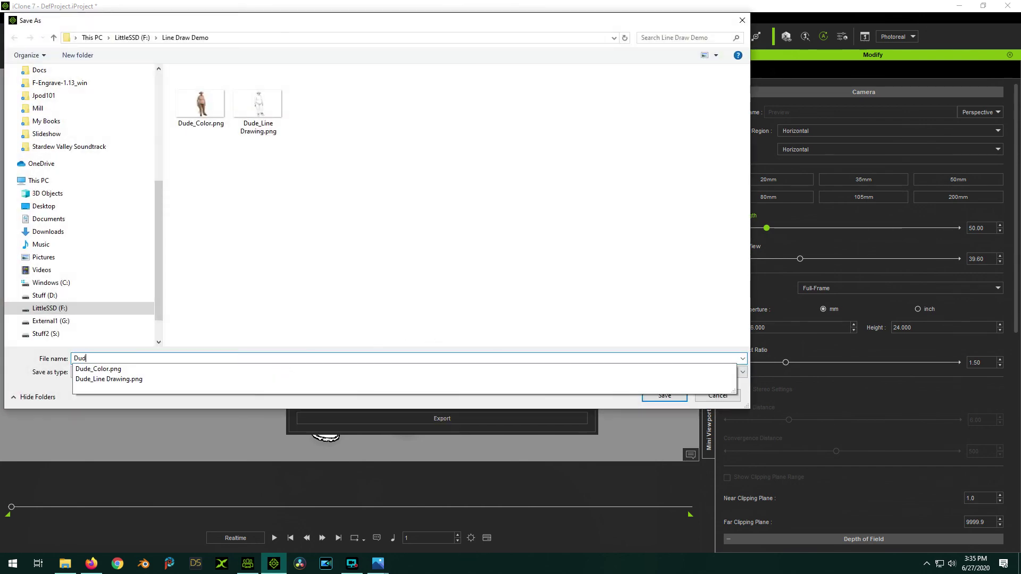
pyautogui.write('e_')
pyautogui.press('Return')
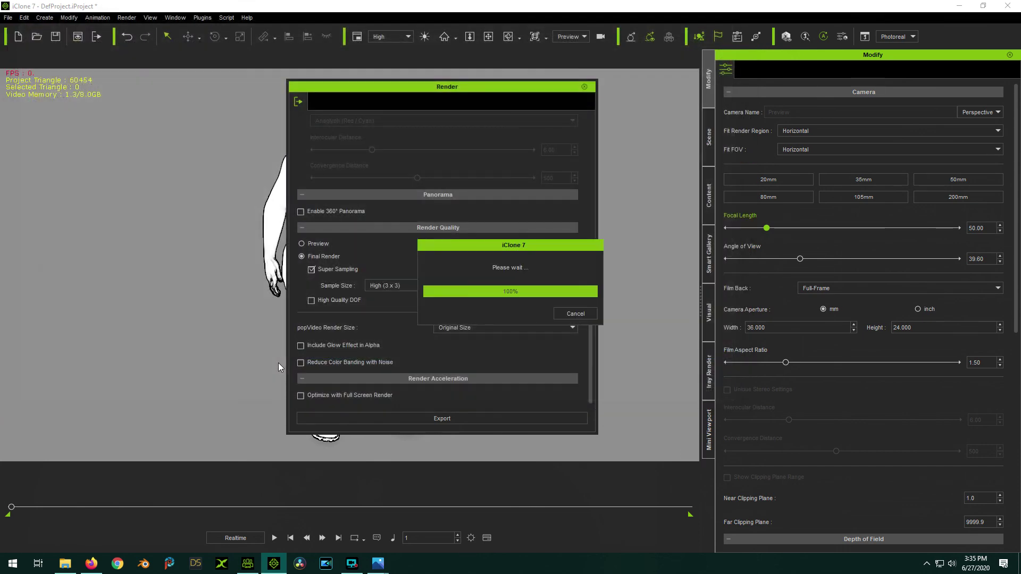